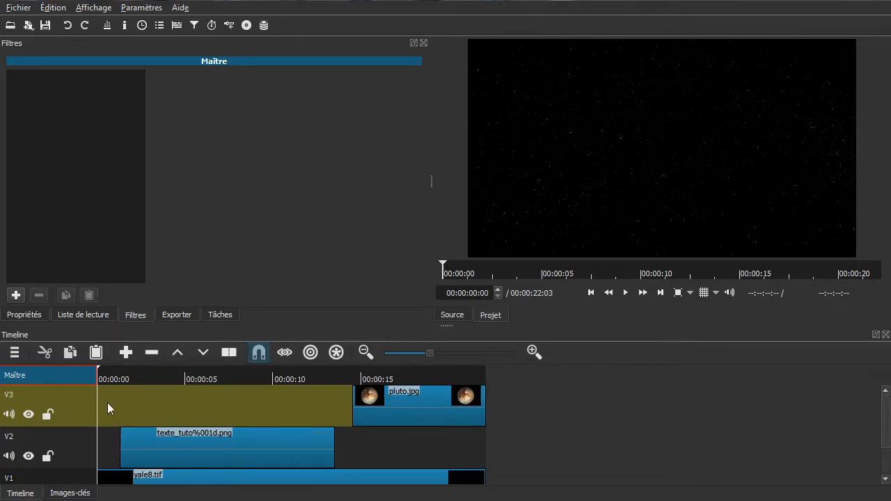
- Clear the timeline by removing tracks V3 and V2 and deleting the yale8.tif clip from V1
{"action": "left_click", "coordinate": [82, 413]}
{"action": "left_click_drag", "start_coordinate": [123, 406], "coordinate": [194, 403]}
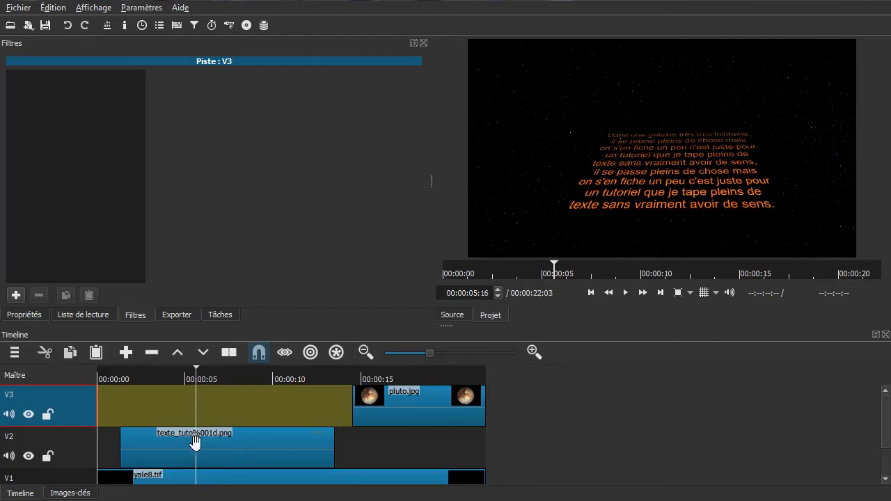
{"action": "right_click", "coordinate": [82, 412]}
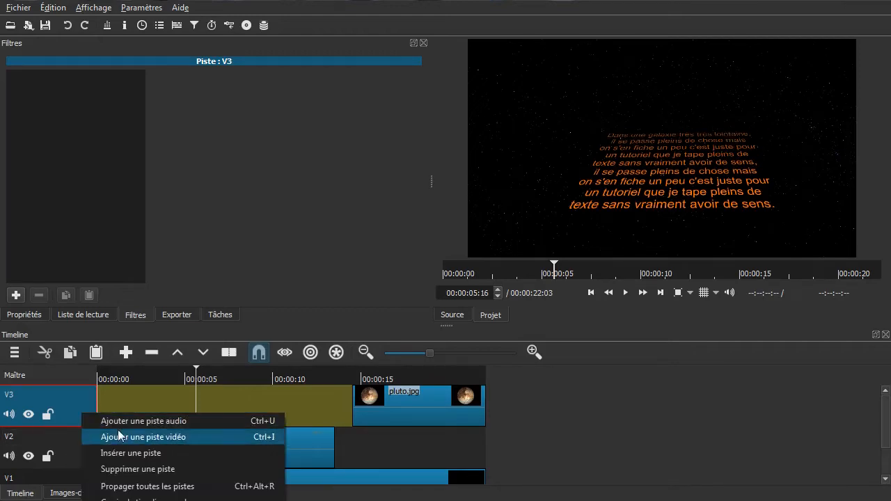
{"action": "left_click", "coordinate": [111, 469]}
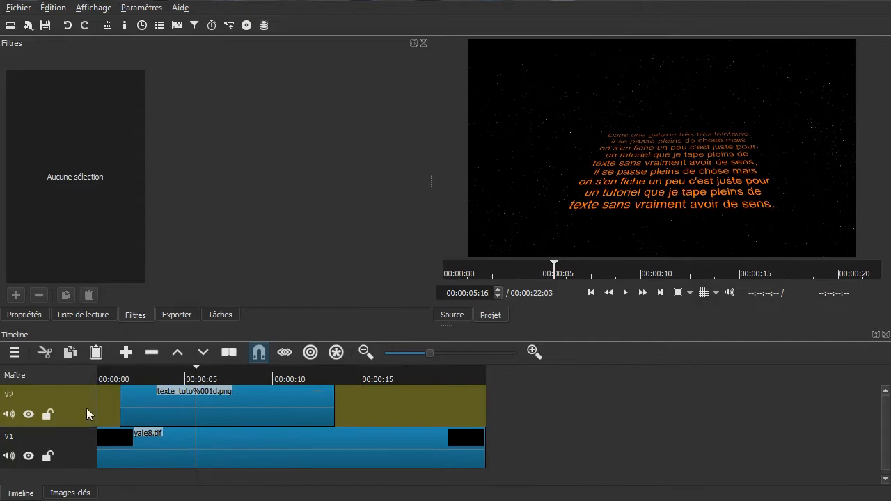
{"action": "right_click", "coordinate": [86, 408]}
{"action": "left_click", "coordinate": [115, 464]}
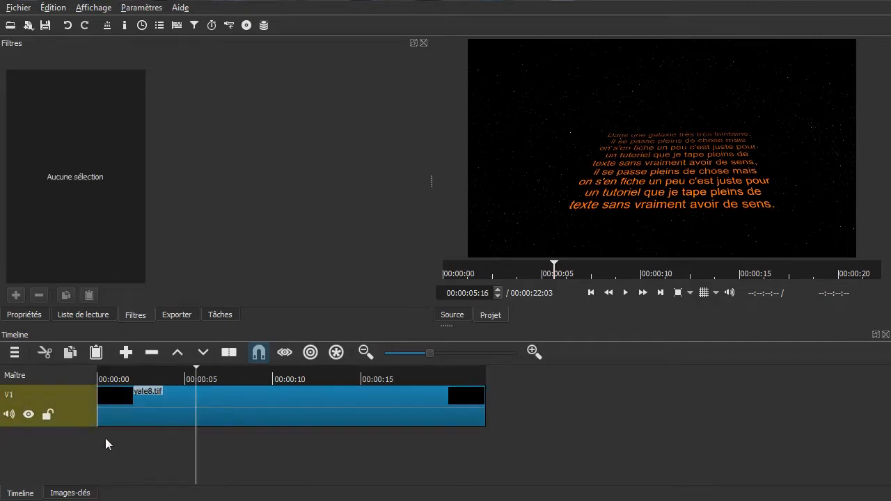
{"action": "left_click", "coordinate": [175, 409]}
{"action": "key", "text": "Delete"}
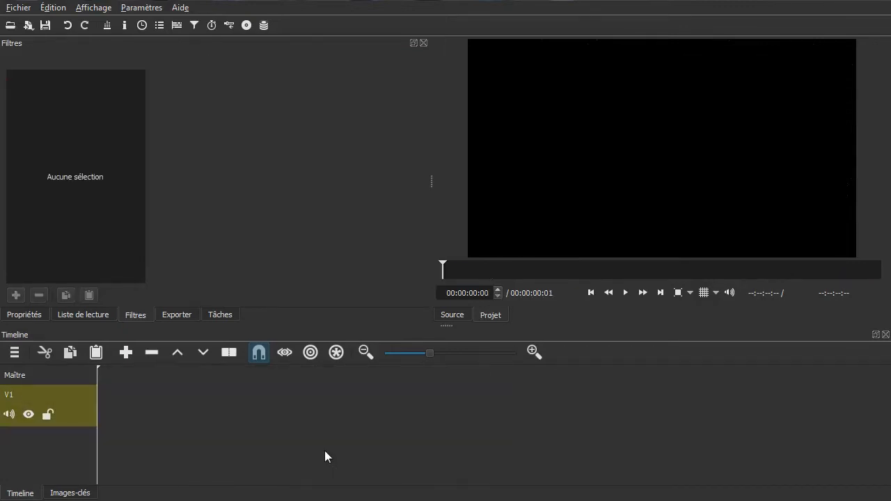
- Place the dark red #FF550000 clip from the playlist at the start of V1 and extend it to about 27 seconds
{"action": "left_click", "coordinate": [94, 317]}
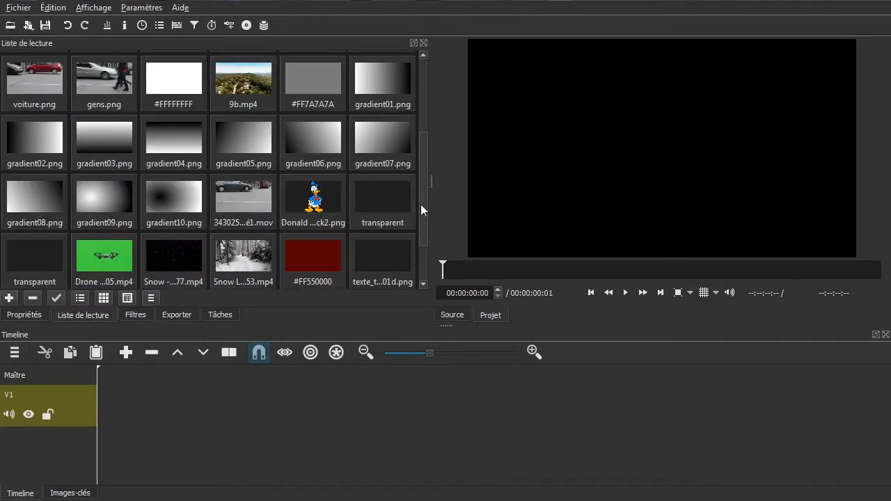
{"action": "scroll", "coordinate": [426, 187], "scroll_direction": "down", "scroll_amount": 2}
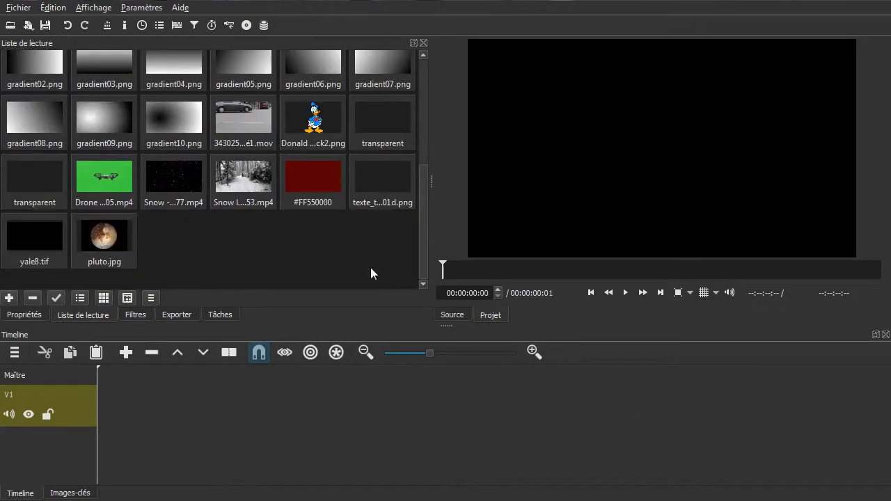
{"action": "left_click", "coordinate": [320, 174]}
{"action": "left_click_drag", "start_coordinate": [327, 233], "coordinate": [163, 407]}
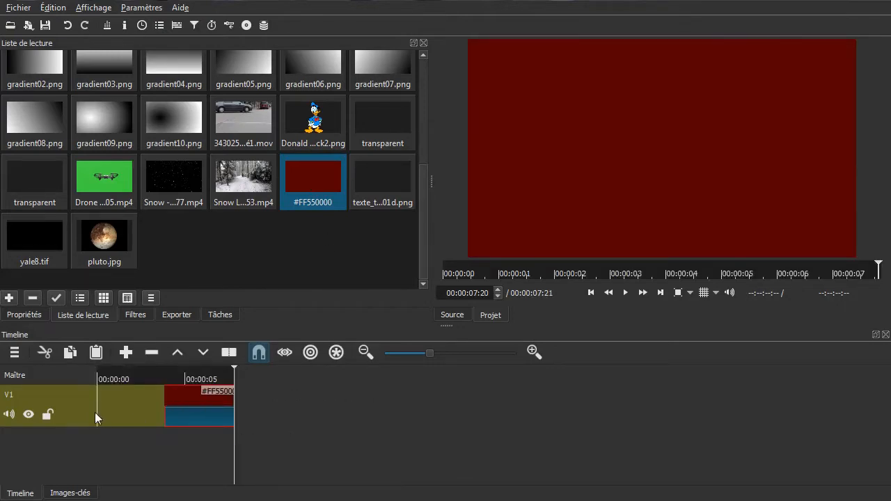
{"action": "right_click", "coordinate": [115, 397]}
{"action": "left_click", "coordinate": [148, 407]}
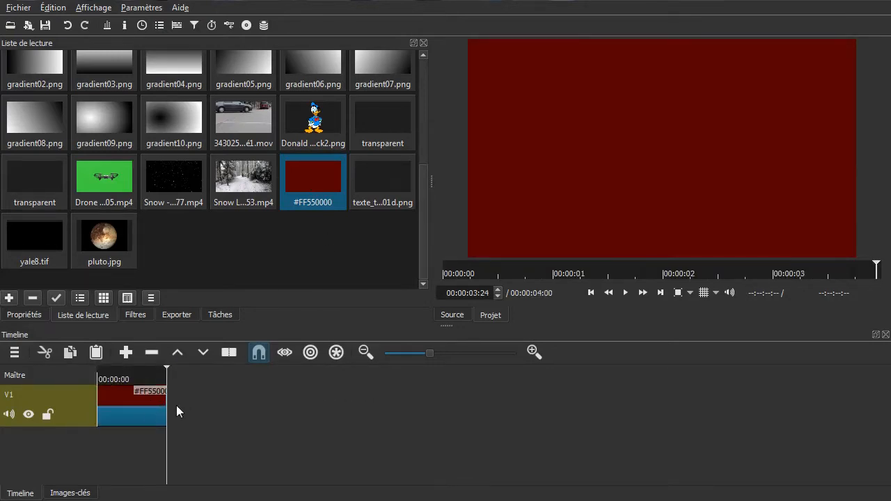
{"action": "left_click_drag", "start_coordinate": [166, 409], "coordinate": [568, 411]}
- Add a second video track above the red clip's track
{"action": "left_click", "coordinate": [19, 351]}
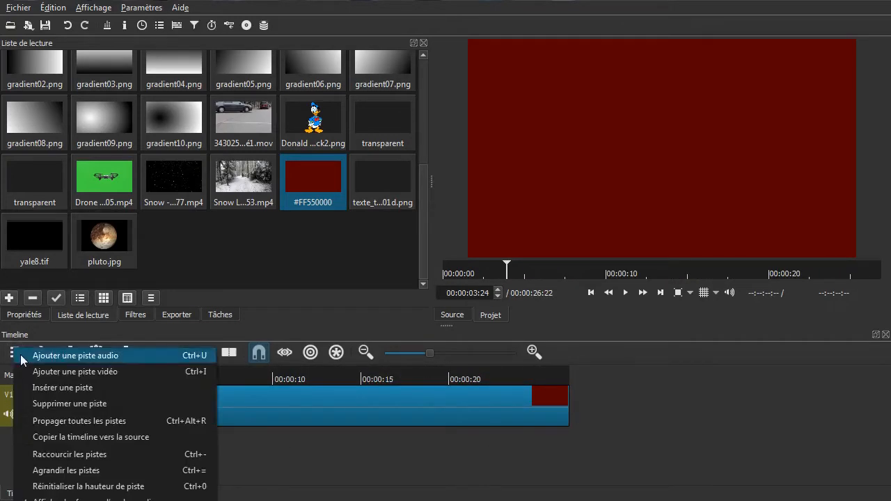
{"action": "left_click", "coordinate": [40, 370]}
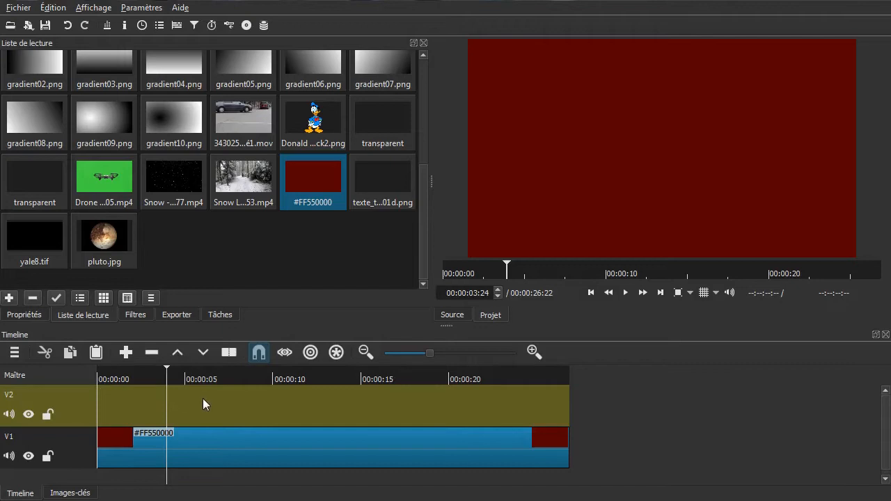
{"action": "left_click_drag", "start_coordinate": [202, 399], "coordinate": [127, 393]}
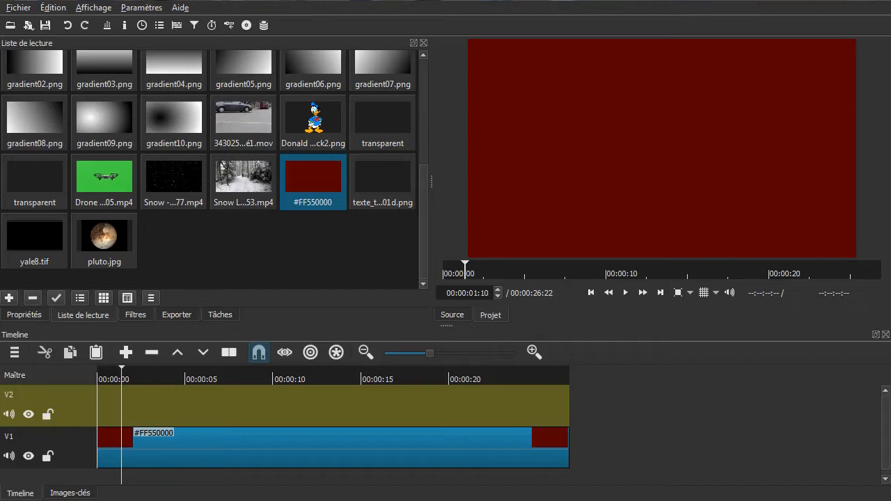
- Switch to the serie_sur_shotcut folder in the file explorer and view the IMG_20190106_175556 photo in the image viewer
{"action": "left_click_drag", "start_coordinate": [890, 68], "coordinate": [882, 44]}
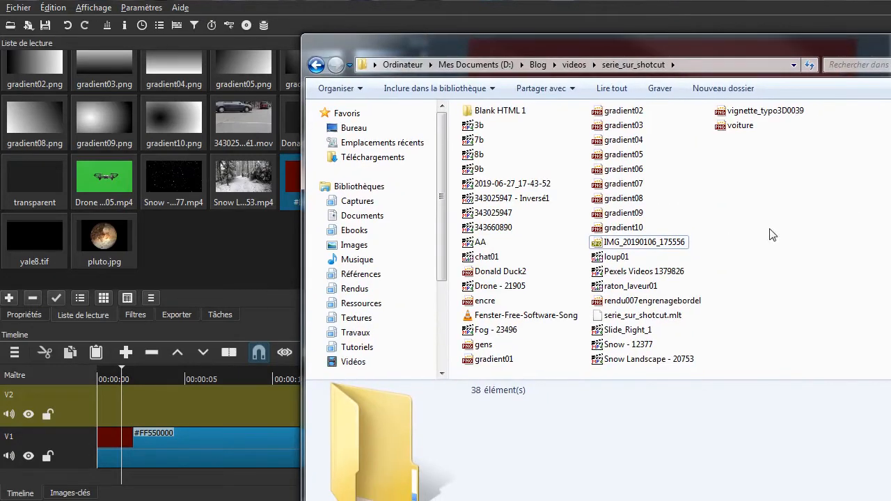
{"action": "left_click", "coordinate": [665, 244]}
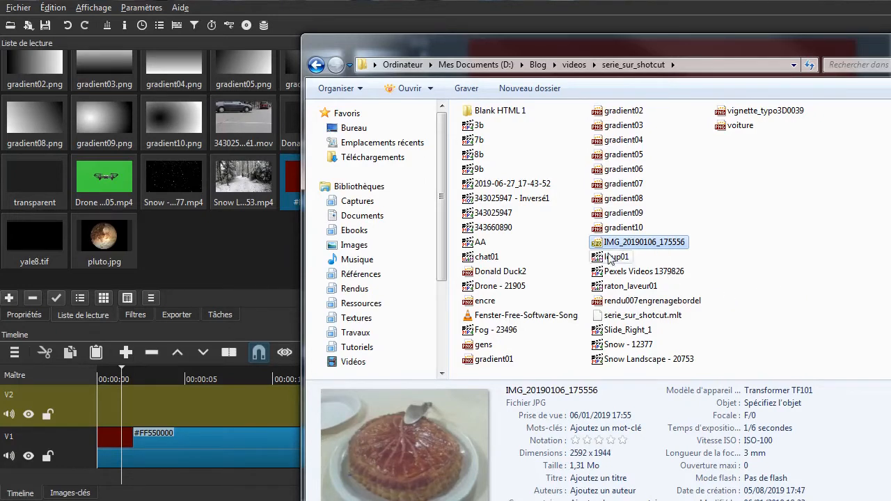
{"action": "double_click", "coordinate": [644, 242]}
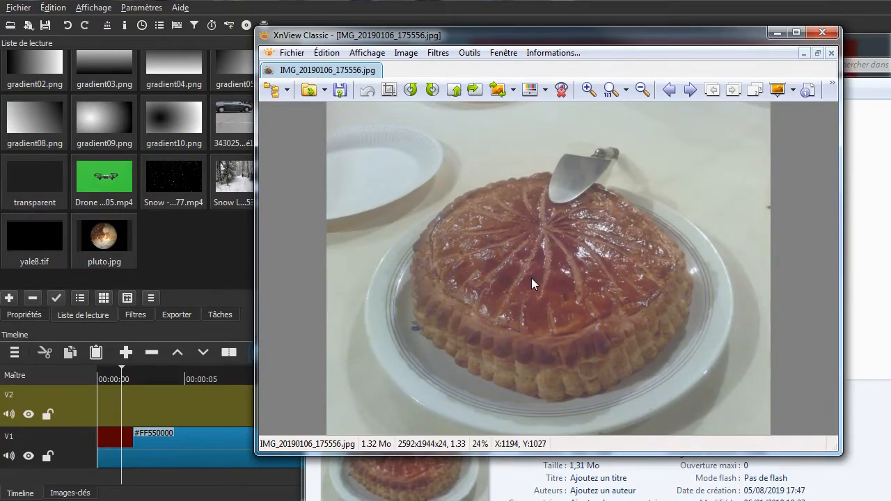
{"action": "left_click", "coordinate": [822, 32]}
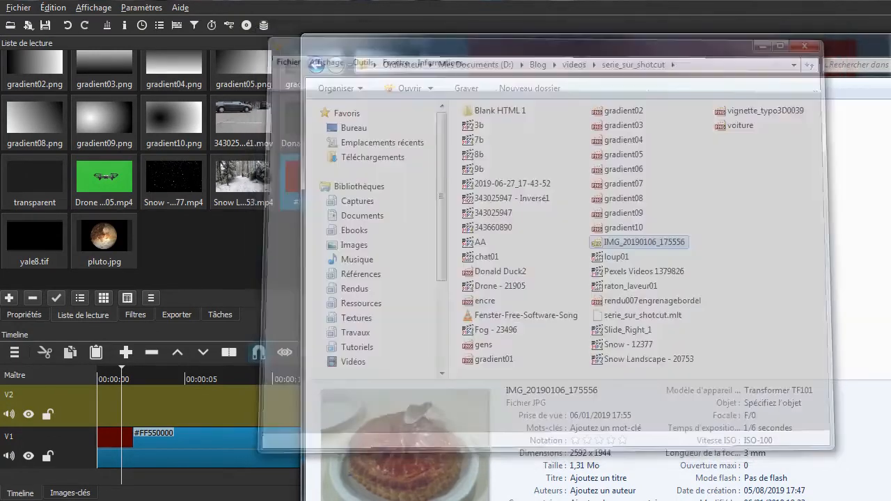
- View the encre image from the same folder in the image viewer, and close it
{"action": "left_click", "coordinate": [483, 300]}
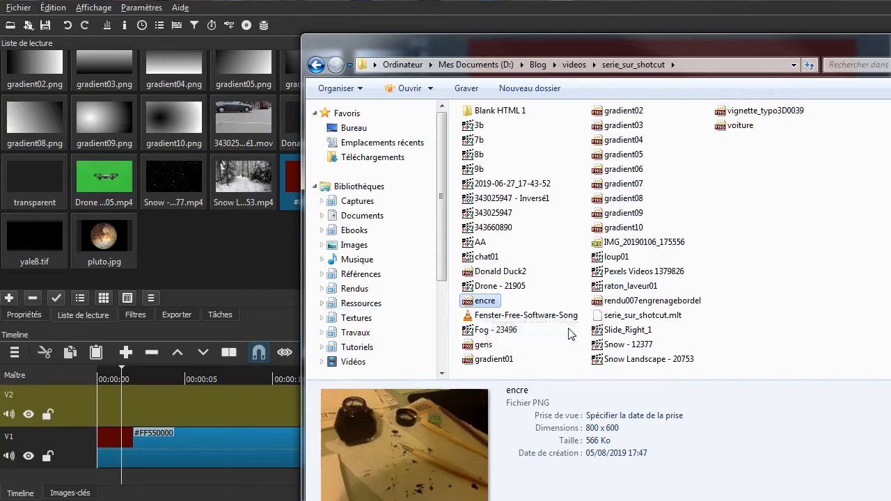
{"action": "double_click", "coordinate": [485, 302]}
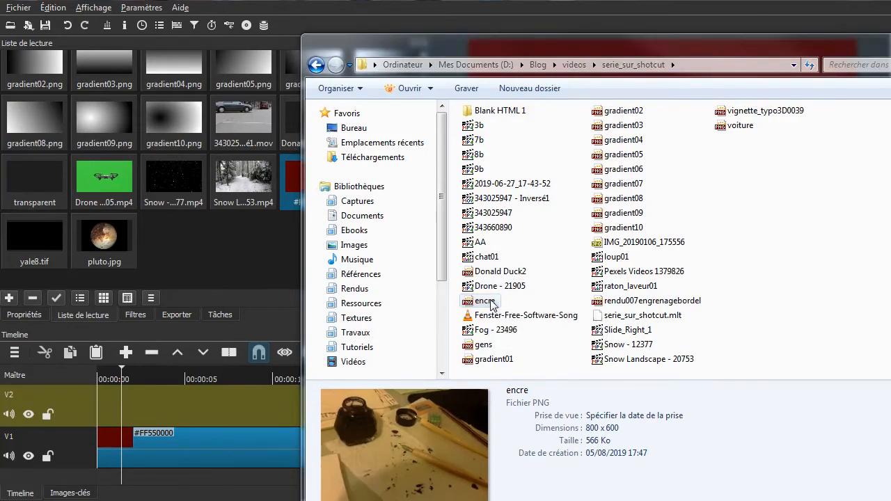
{"action": "left_click_drag", "start_coordinate": [601, 38], "coordinate": [515, 37]}
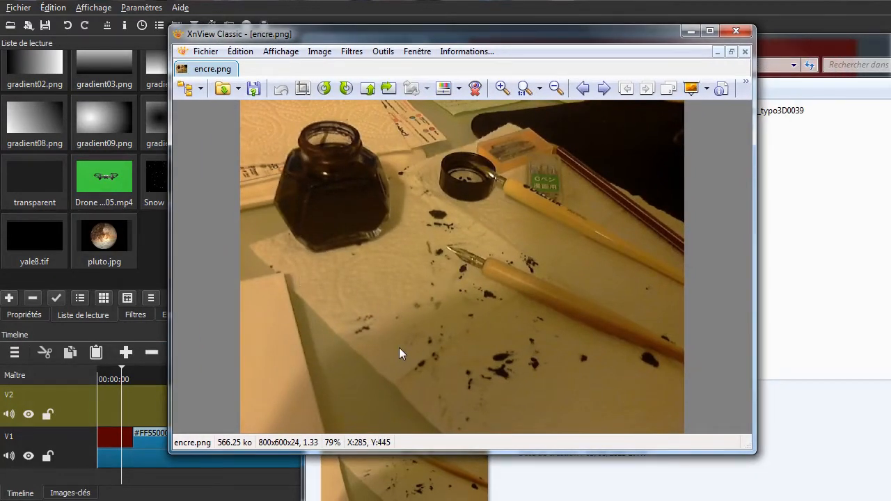
{"action": "left_click", "coordinate": [735, 31]}
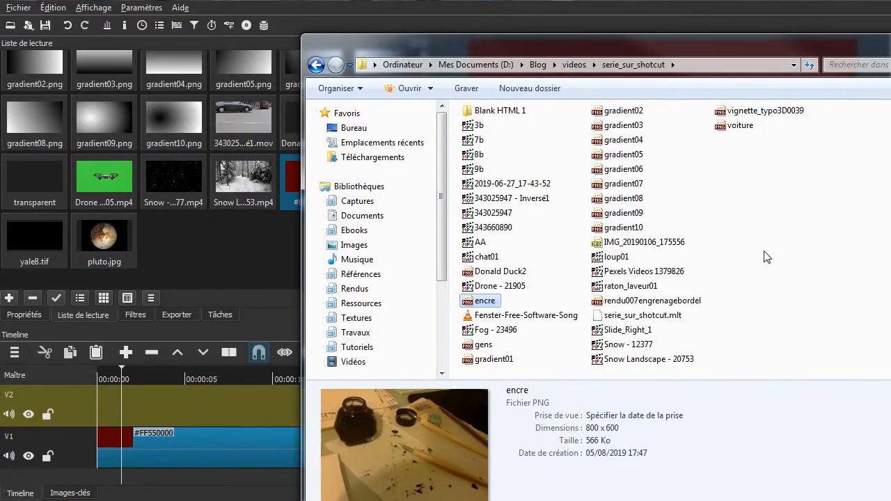
- Import encre and IMG_20190106_175556 together into the Shotcut playlist and move the file explorer out of the way
{"action": "left_click", "coordinate": [678, 243], "text": "ctrl"}
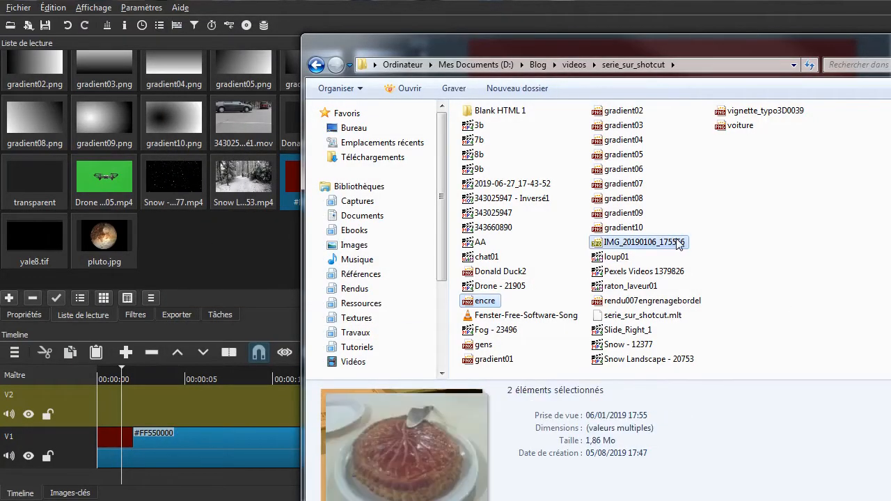
{"action": "left_click_drag", "start_coordinate": [679, 243], "coordinate": [222, 247]}
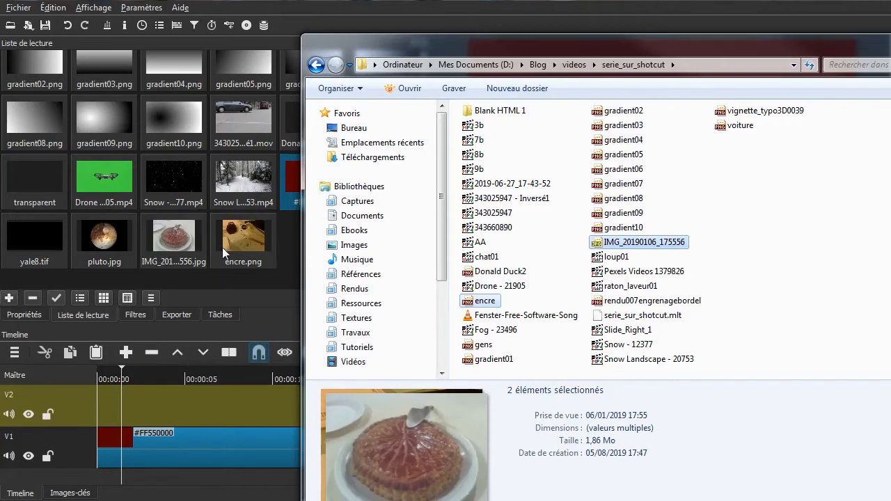
{"action": "left_click", "coordinate": [754, 251]}
{"action": "left_click_drag", "start_coordinate": [644, 53], "coordinate": [890, 53]}
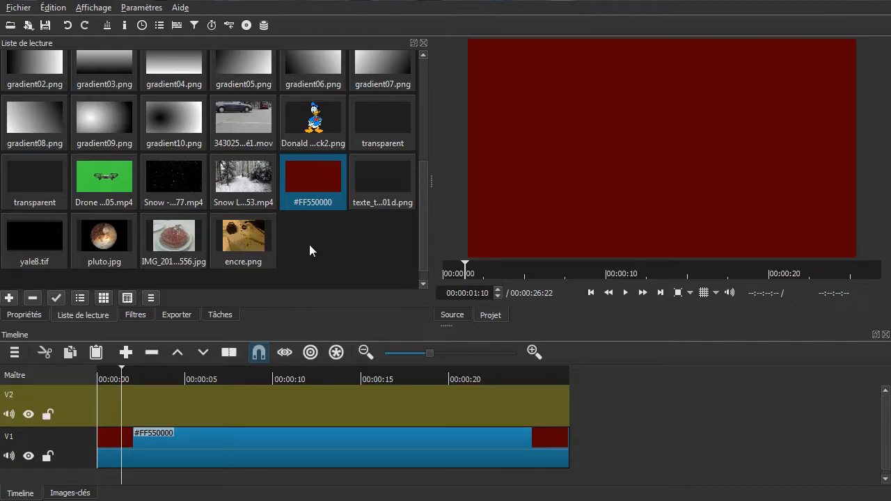
- Place encre.png and, after a gap, IMG_20190106_175556.jpg on track V2 above the red background
{"action": "left_click", "coordinate": [241, 240]}
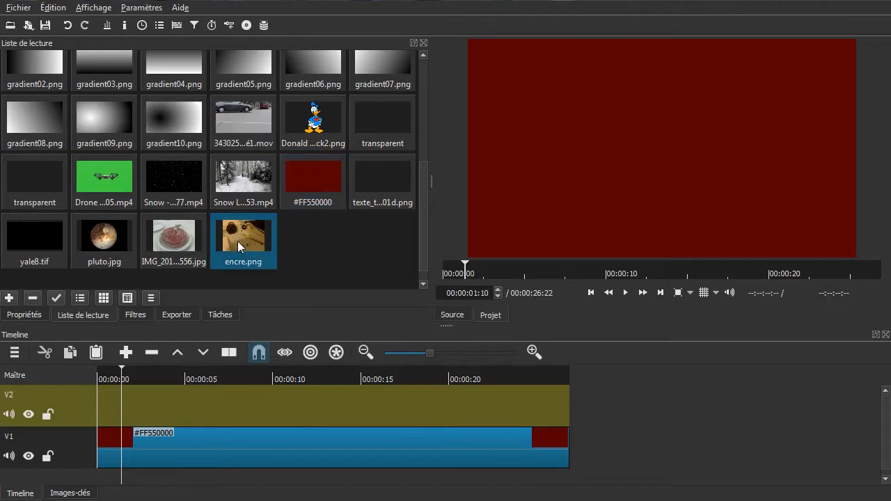
{"action": "mouse_move", "coordinate": [160, 385]}
{"action": "left_mouse_down"}
{"action": "mouse_move", "coordinate": [171, 398]}
{"action": "mouse_move", "coordinate": [151, 407]}
{"action": "mouse_move", "coordinate": [295, 407]}
{"action": "left_mouse_up"}
{"action": "left_click", "coordinate": [168, 241]}
{"action": "left_click_drag", "start_coordinate": [198, 248], "coordinate": [511, 406]}
- Bring the playhead to 00:00:15:23 over the IMG_20190106_175556.jpg clip and enlarge the preview area
{"action": "left_click", "coordinate": [311, 410]}
{"action": "left_click_drag", "start_coordinate": [311, 410], "coordinate": [116, 413]}
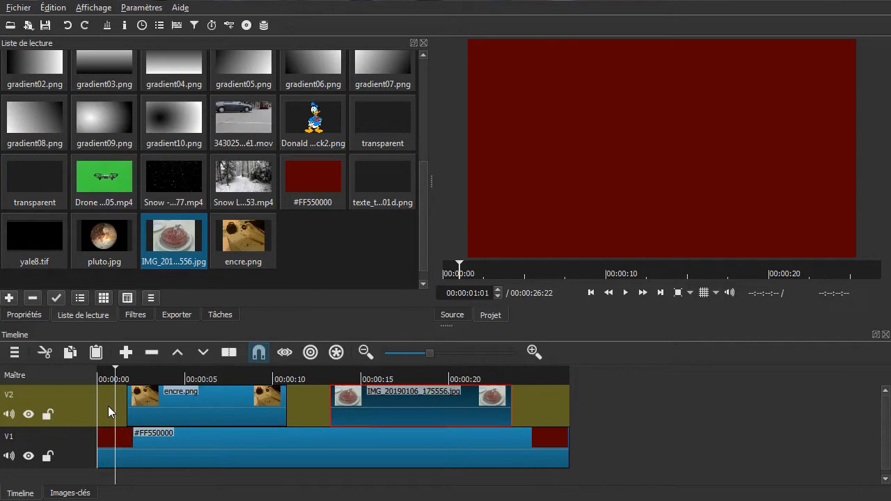
{"action": "left_click", "coordinate": [376, 406]}
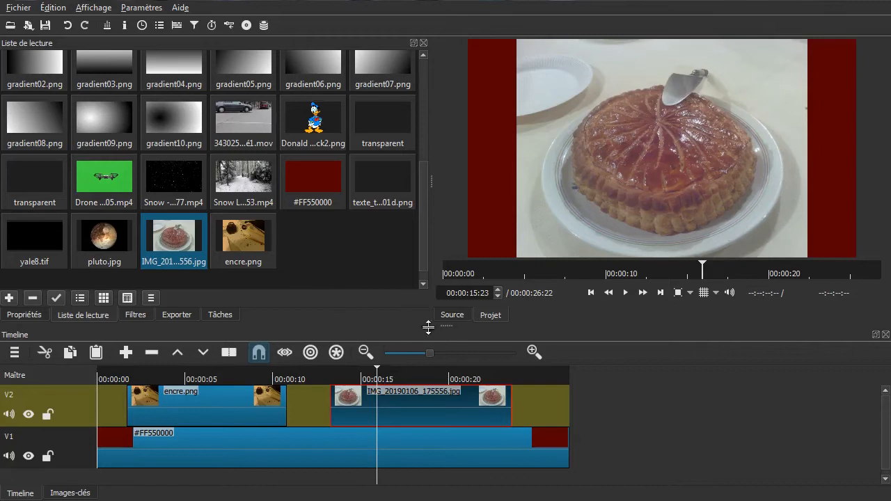
{"action": "left_click_drag", "start_coordinate": [448, 321], "coordinate": [446, 339]}
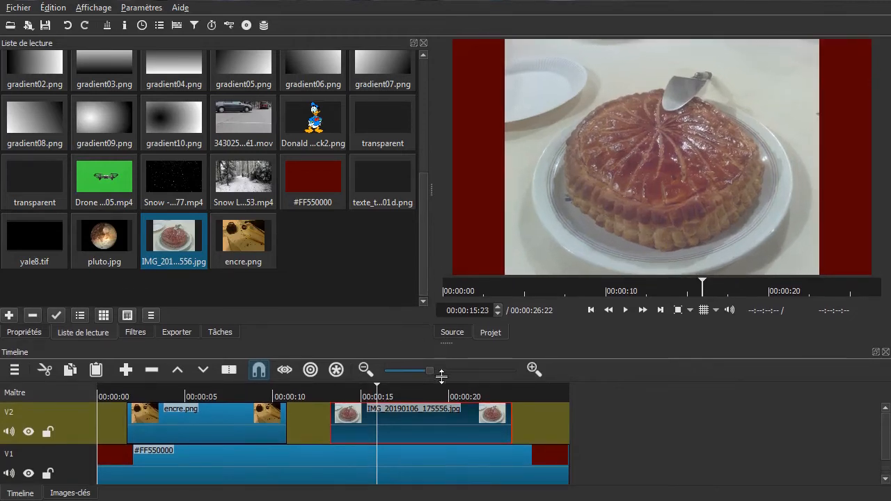
{"action": "left_click_drag", "start_coordinate": [428, 189], "coordinate": [417, 188]}
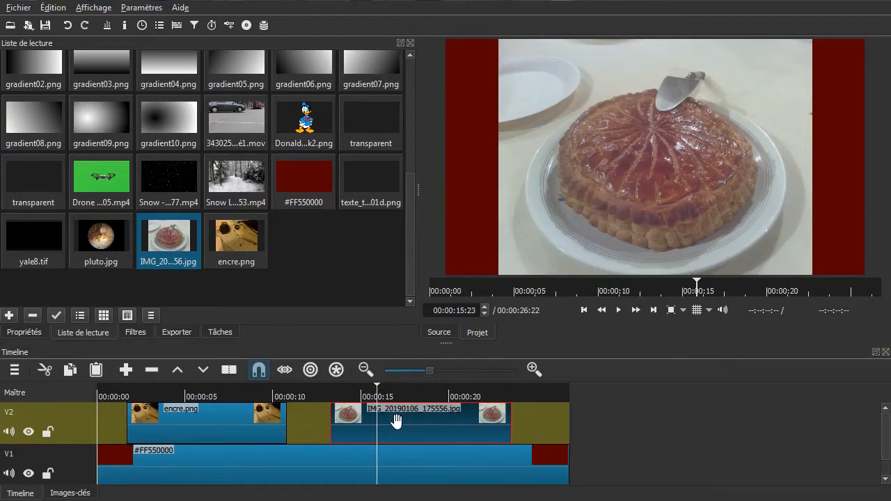
- Add the Niveaux video filter to the IMG_20190106_175556.jpg clip
{"action": "left_click", "coordinate": [132, 333]}
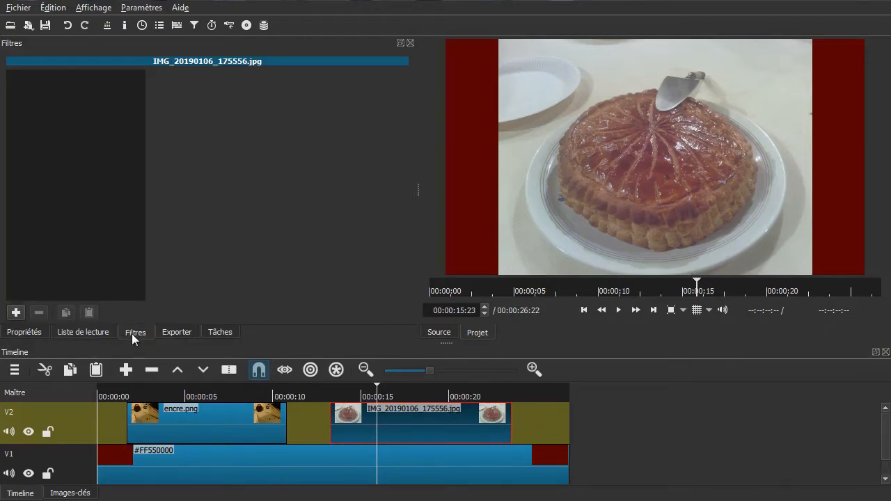
{"action": "left_click", "coordinate": [15, 313]}
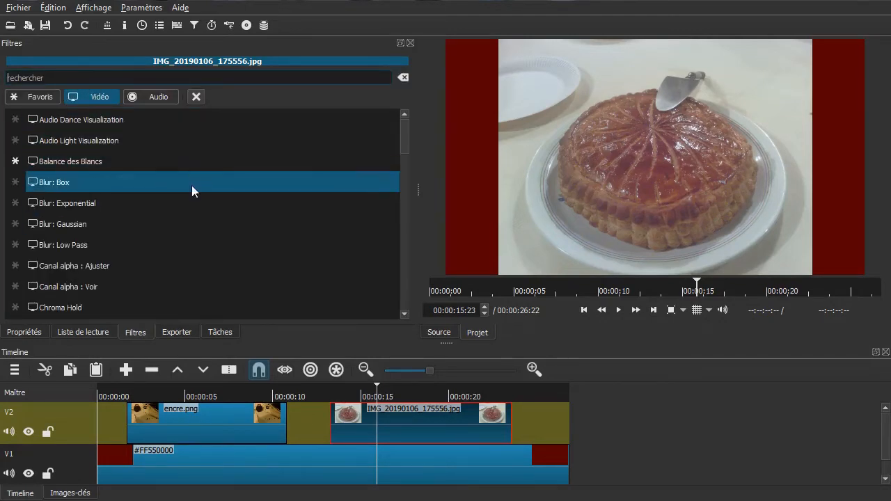
{"action": "scroll", "coordinate": [191, 185], "scroll_direction": "down", "scroll_amount": 10}
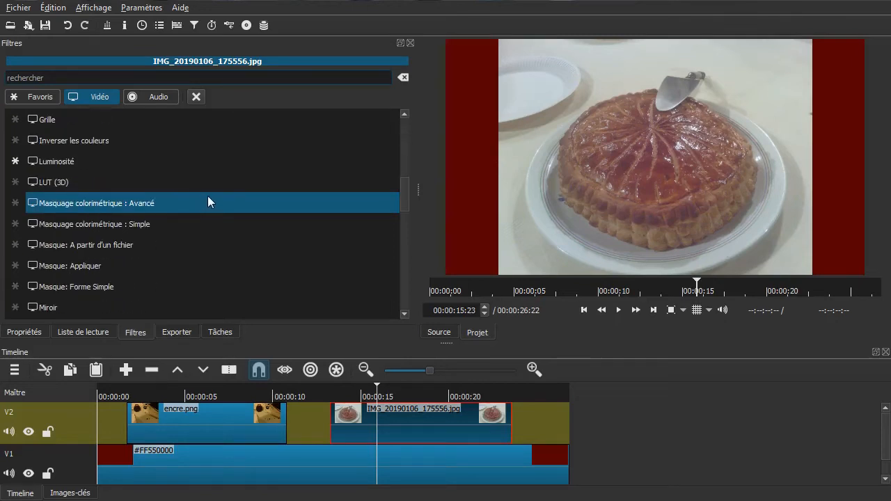
{"action": "scroll", "coordinate": [207, 195], "scroll_direction": "down", "scroll_amount": 1}
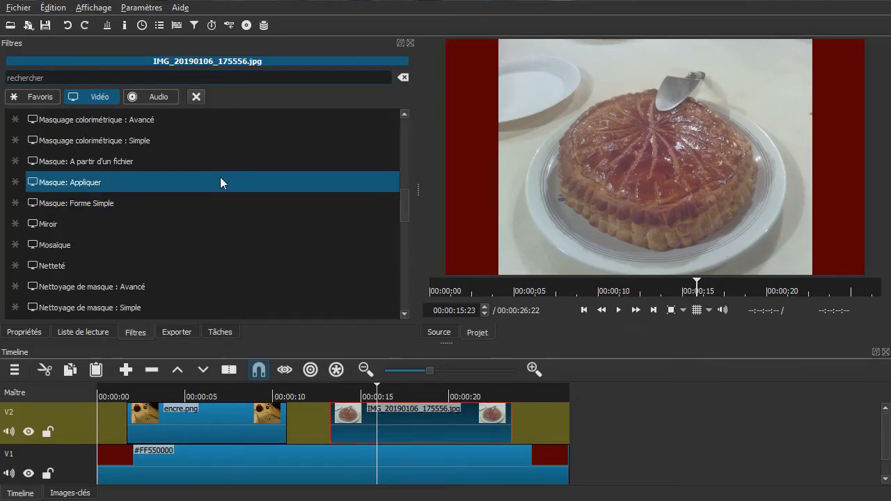
{"action": "scroll", "coordinate": [220, 188], "scroll_direction": "down", "scroll_amount": 2}
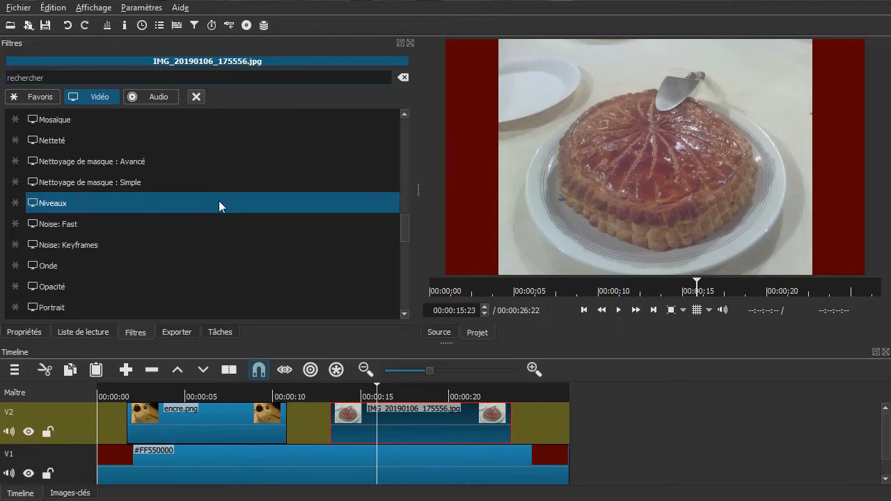
{"action": "scroll", "coordinate": [228, 194], "scroll_direction": "down", "scroll_amount": 2}
{"action": "scroll", "coordinate": [195, 247], "scroll_direction": "down", "scroll_amount": 1}
{"action": "scroll", "coordinate": [194, 243], "scroll_direction": "up", "scroll_amount": 2}
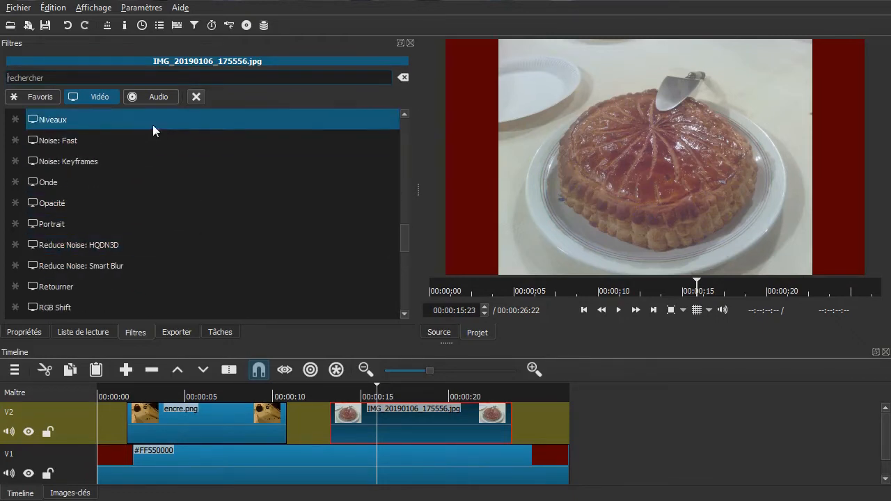
{"action": "left_click", "coordinate": [50, 120]}
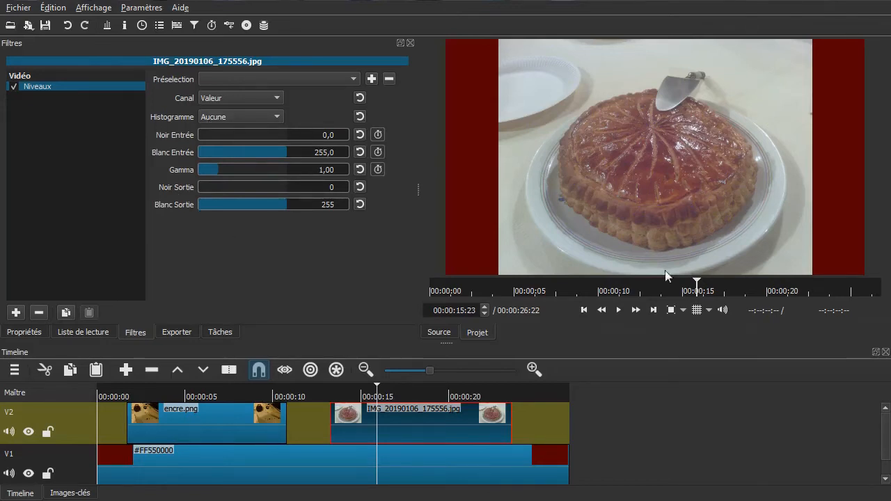
- Set the Niveaux histogram to Bas droite and add a Taille et Position video filter to the IMG_20190106_175556.jpg clip
{"action": "left_click", "coordinate": [263, 120]}
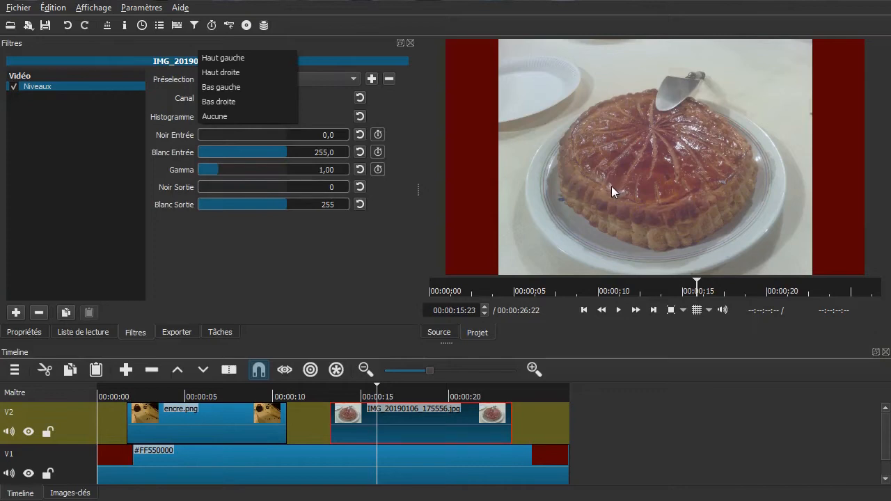
{"action": "left_click", "coordinate": [242, 106]}
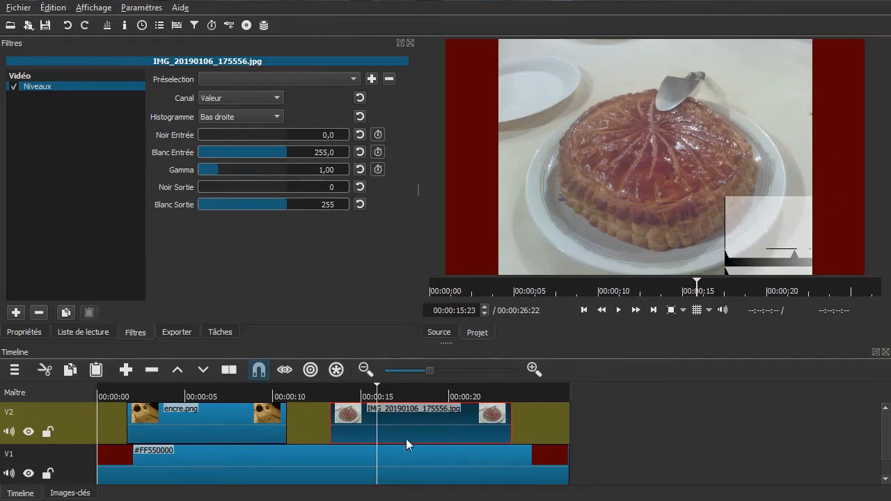
{"action": "left_click", "coordinate": [16, 314]}
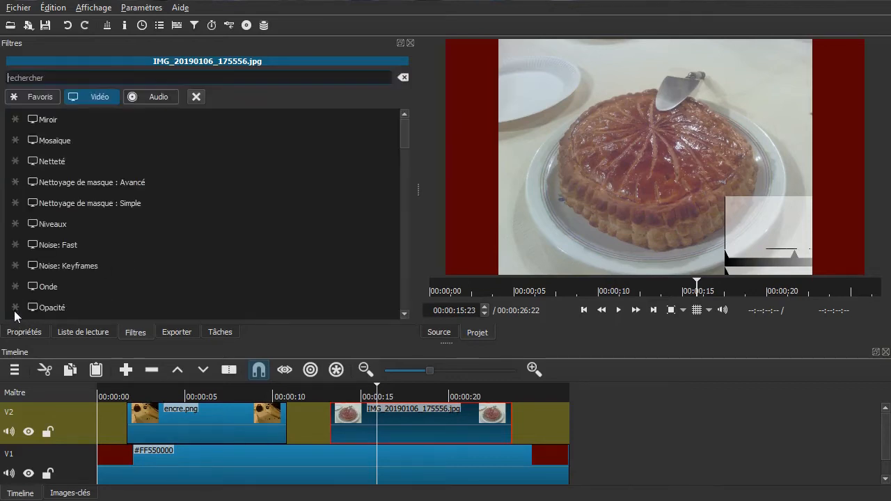
{"action": "scroll", "coordinate": [88, 199], "scroll_direction": "down", "scroll_amount": 8}
{"action": "scroll", "coordinate": [87, 197], "scroll_direction": "up", "scroll_amount": 2}
{"action": "scroll", "coordinate": [93, 150], "scroll_direction": "up", "scroll_amount": 1}
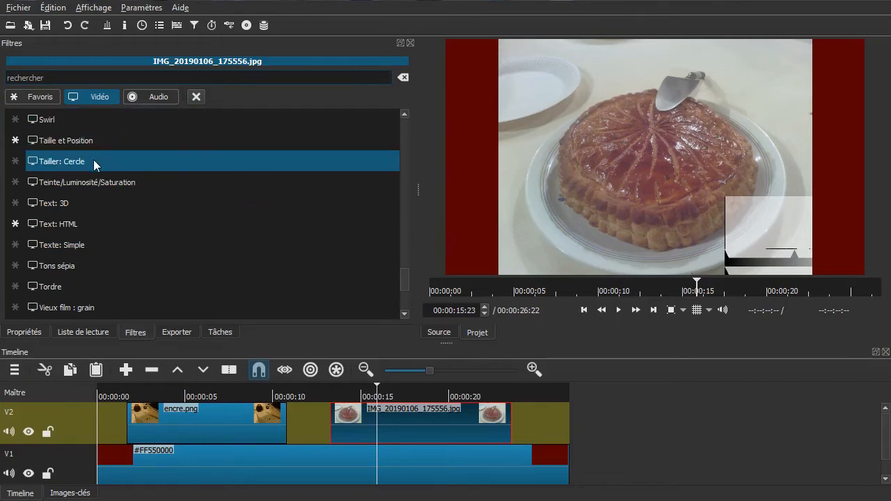
{"action": "left_click", "coordinate": [98, 144]}
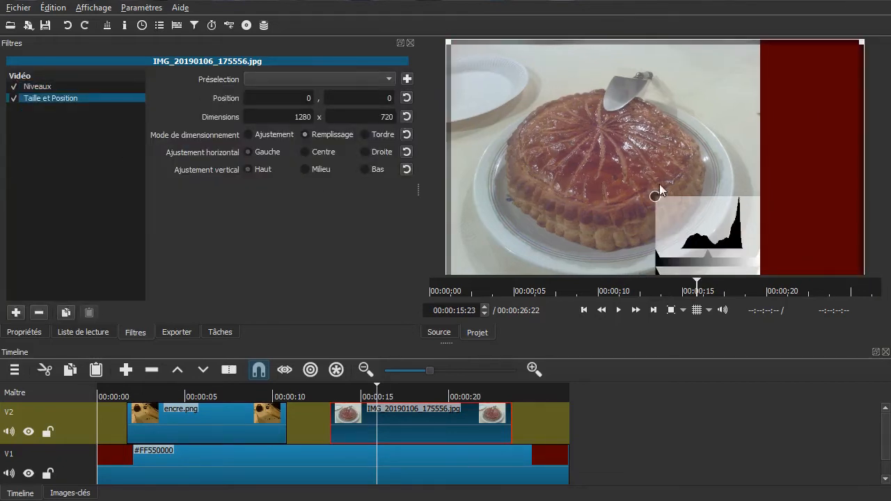
- Disable Niveaux and enlarge the cake photo with Taille et Position to 1280 x 959 at position 0, about -136
{"action": "left_click", "coordinate": [13, 86]}
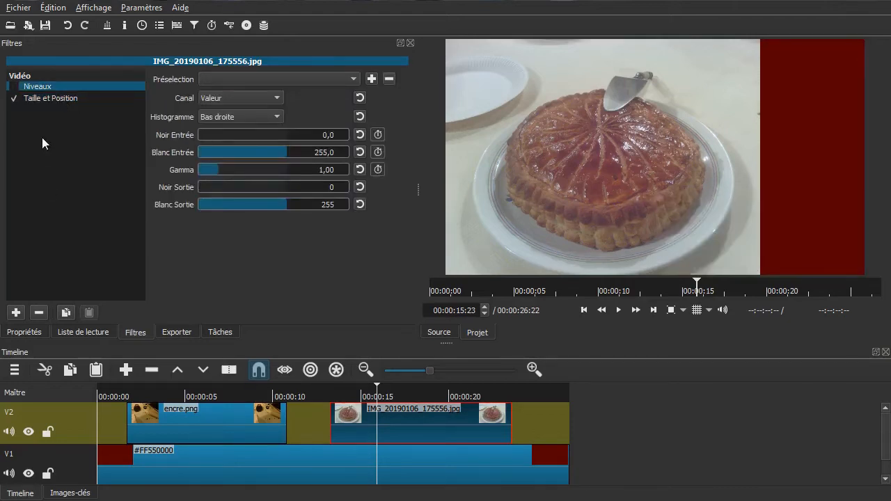
{"action": "left_click", "coordinate": [43, 98]}
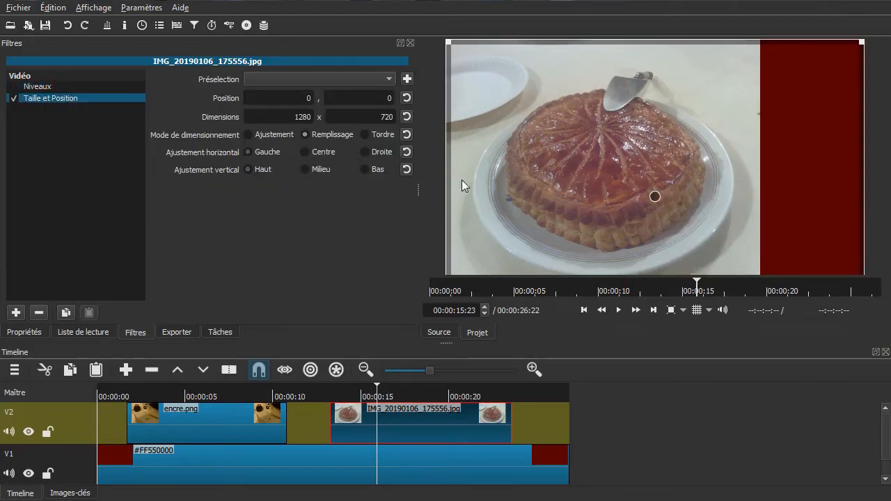
{"action": "mouse_move", "coordinate": [658, 198]}
{"action": "left_mouse_down"}
{"action": "mouse_move", "coordinate": [709, 196]}
{"action": "mouse_move", "coordinate": [667, 196]}
{"action": "left_mouse_up"}
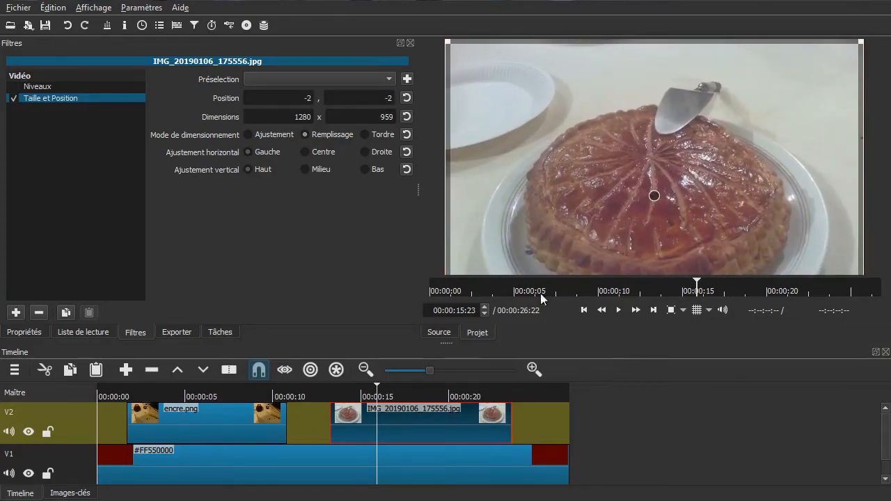
{"action": "left_click_drag", "start_coordinate": [654, 196], "coordinate": [655, 150]}
{"action": "double_click", "coordinate": [307, 98]}
{"action": "type", "text": "0"}
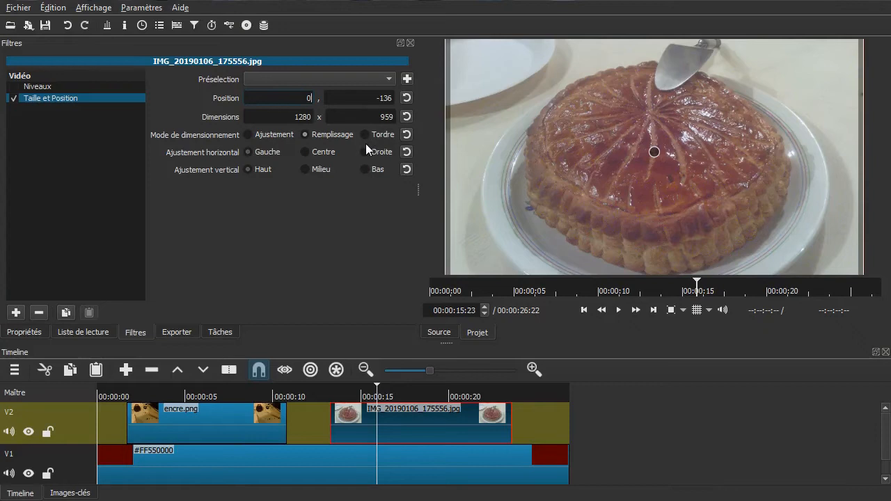
{"action": "key", "text": "Return"}
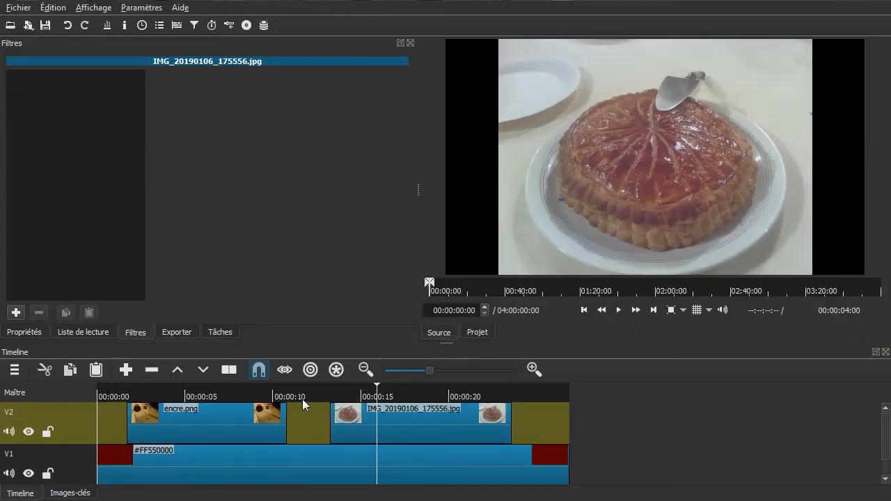
- Set the cake photo's sizing mode to Tordre, and move the Niveaux filter below Taille et Position and re-enable it
{"action": "left_click", "coordinate": [405, 419]}
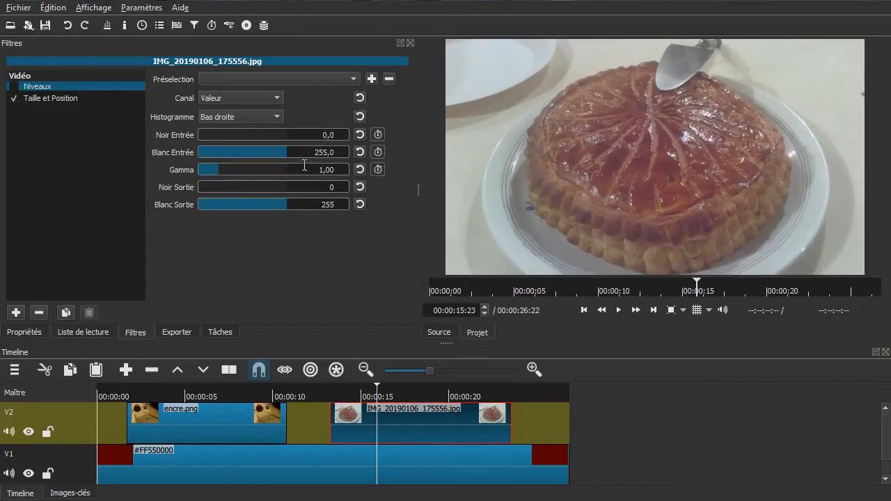
{"action": "left_click", "coordinate": [50, 99]}
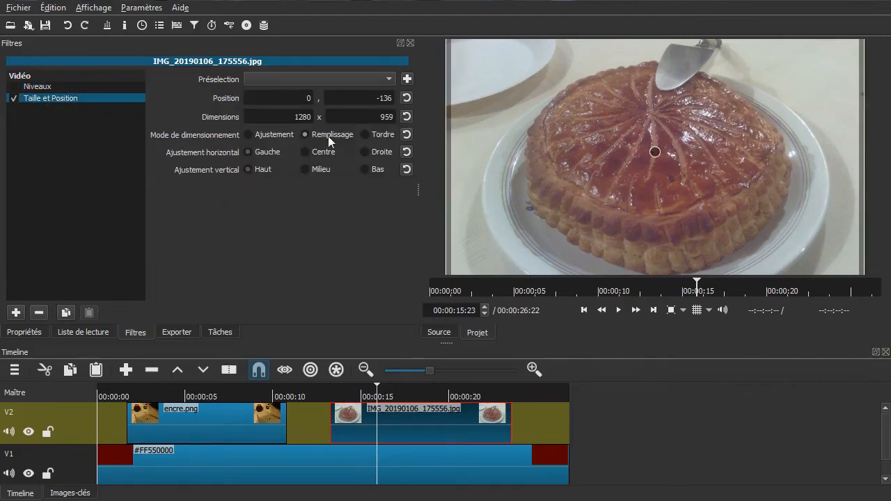
{"action": "left_click", "coordinate": [390, 135]}
{"action": "left_click_drag", "start_coordinate": [37, 86], "coordinate": [39, 112]}
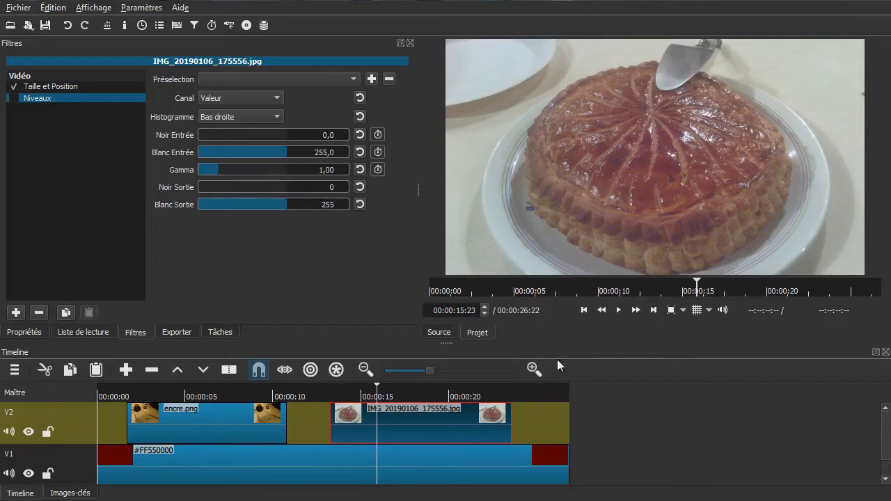
{"action": "left_click", "coordinate": [13, 98]}
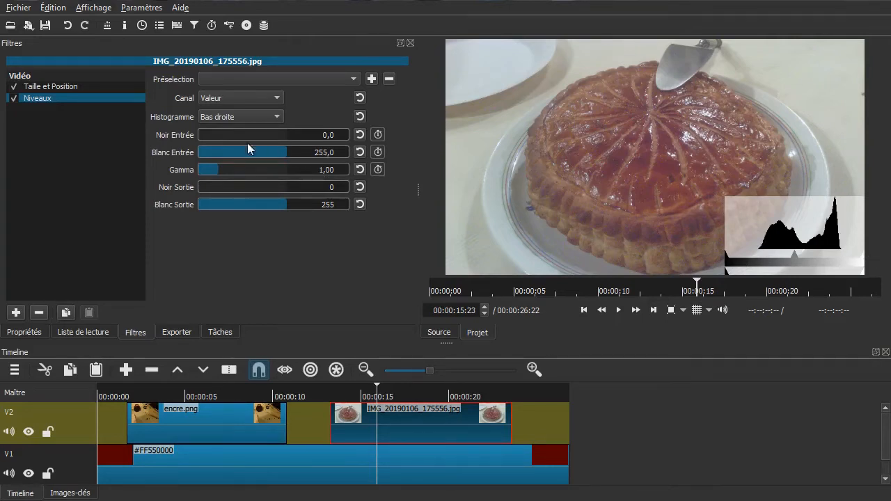
- Set Noir Entrée to about 50,6 and Blanc Entrée to about 231,6 in Niveaux, comparing the photo with the filter off and on
{"action": "left_click_drag", "start_coordinate": [203, 137], "coordinate": [217, 132]}
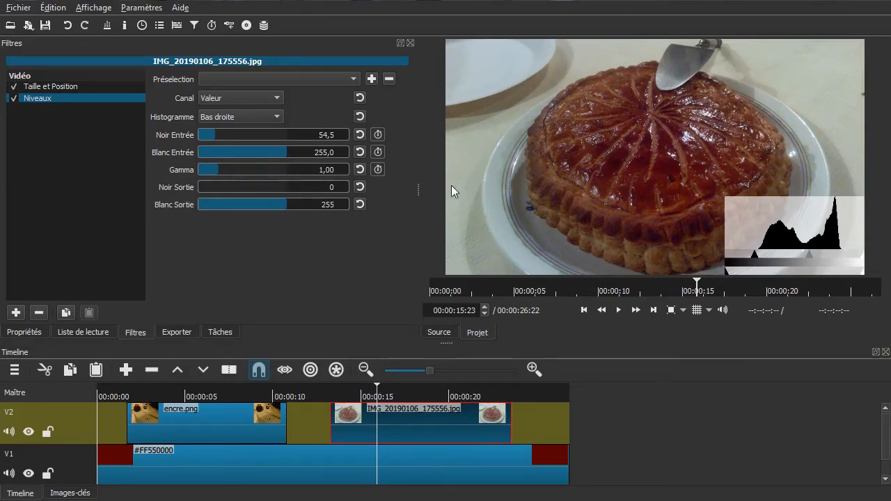
{"action": "left_click_drag", "start_coordinate": [285, 151], "coordinate": [277, 149]}
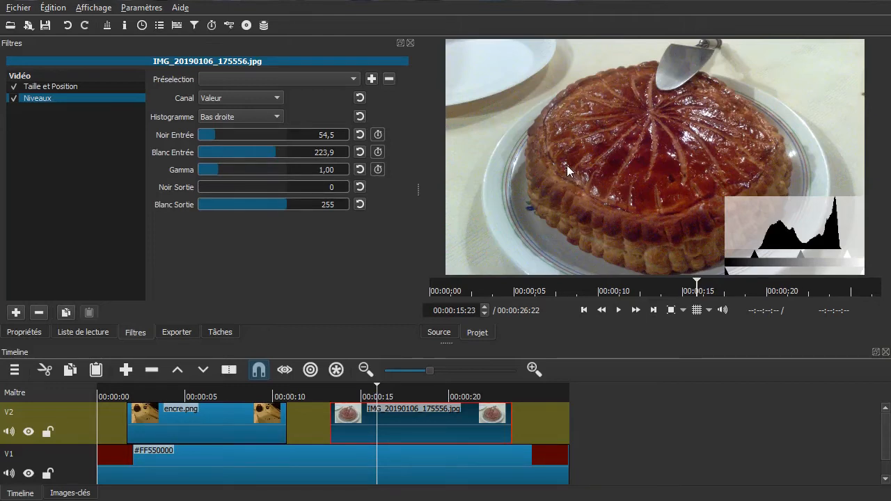
{"action": "left_click", "coordinate": [14, 98]}
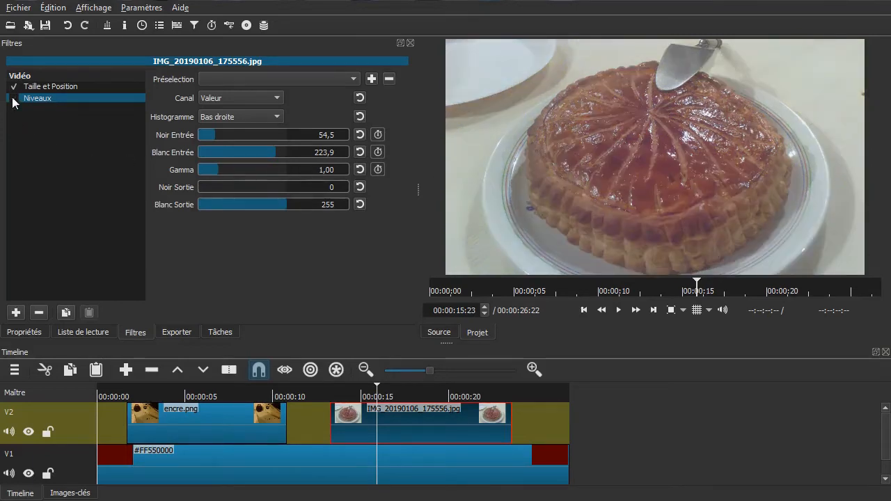
{"action": "left_click", "coordinate": [14, 99]}
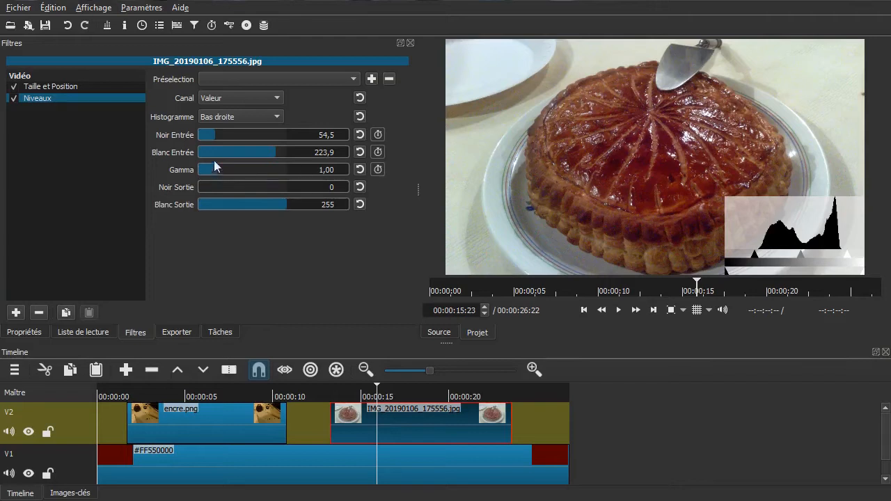
{"action": "left_click_drag", "start_coordinate": [222, 135], "coordinate": [215, 134]}
{"action": "left_click_drag", "start_coordinate": [278, 152], "coordinate": [282, 153]}
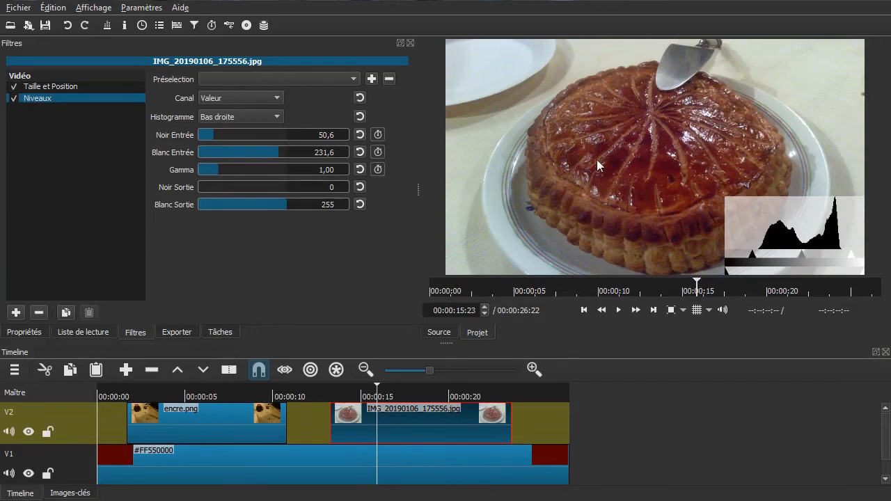
- Set the Niveaux histogram to Aucune and compare the cake photo with the filter switched off and on
{"action": "left_click", "coordinate": [232, 114]}
{"action": "left_click", "coordinate": [231, 129]}
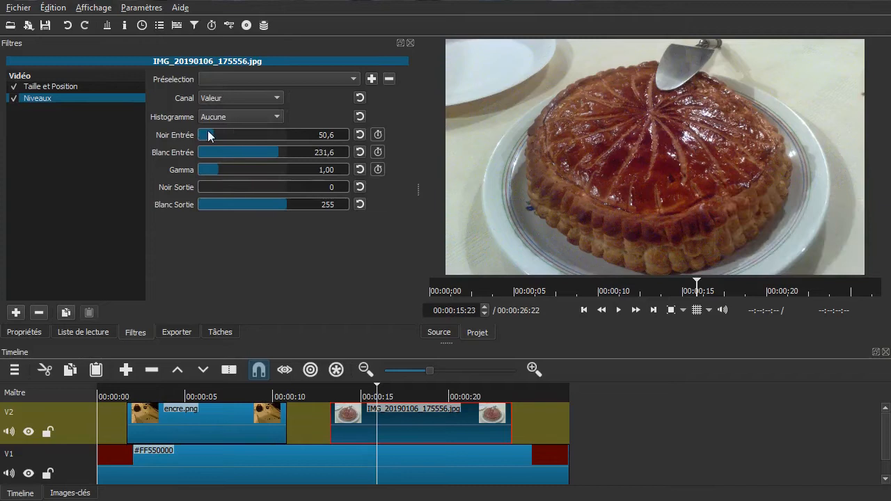
{"action": "left_click", "coordinate": [15, 100]}
{"action": "left_click", "coordinate": [14, 99]}
- Bring the playhead to 00:00:04:14 and add a Taille et Position video filter to the encre.png clip
{"action": "left_click_drag", "start_coordinate": [378, 418], "coordinate": [426, 418]}
{"action": "mouse_move", "coordinate": [304, 422]}
{"action": "left_mouse_down"}
{"action": "mouse_move", "coordinate": [439, 423]}
{"action": "mouse_move", "coordinate": [177, 423]}
{"action": "left_mouse_up"}
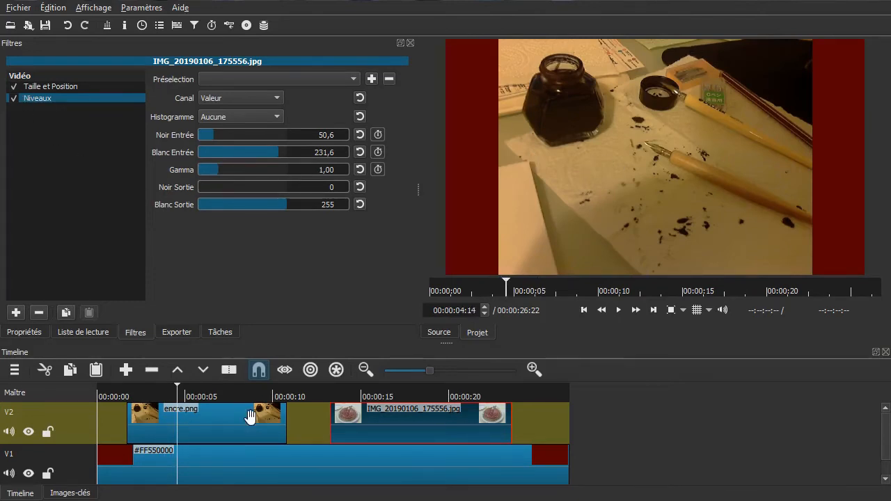
{"action": "left_click", "coordinate": [231, 422]}
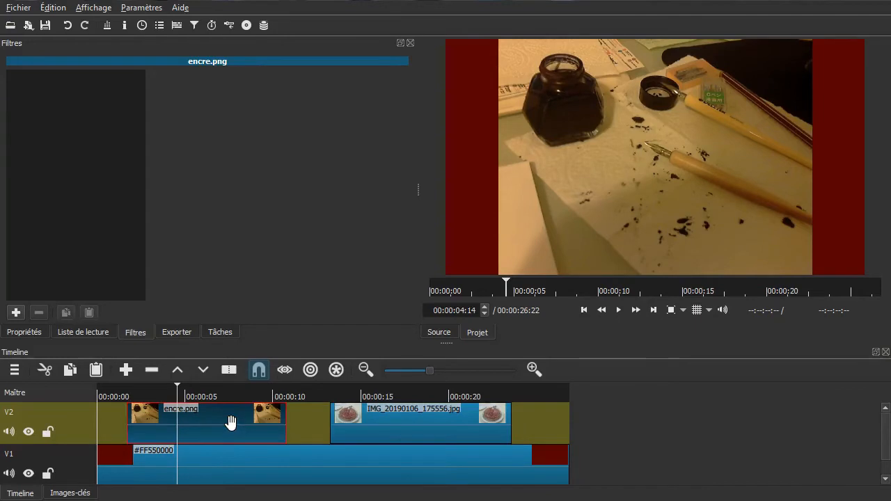
{"action": "left_click", "coordinate": [16, 313]}
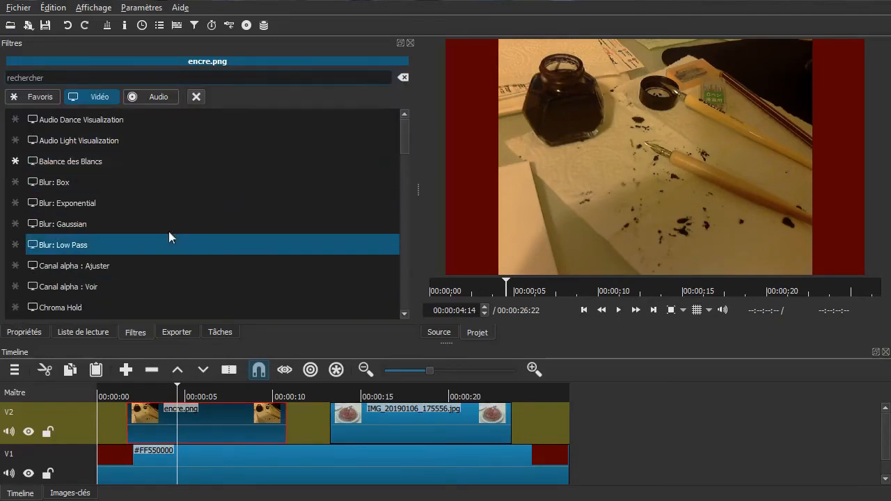
{"action": "scroll", "coordinate": [168, 251], "scroll_direction": "down", "scroll_amount": 3}
{"action": "scroll", "coordinate": [170, 261], "scroll_direction": "down", "scroll_amount": 5}
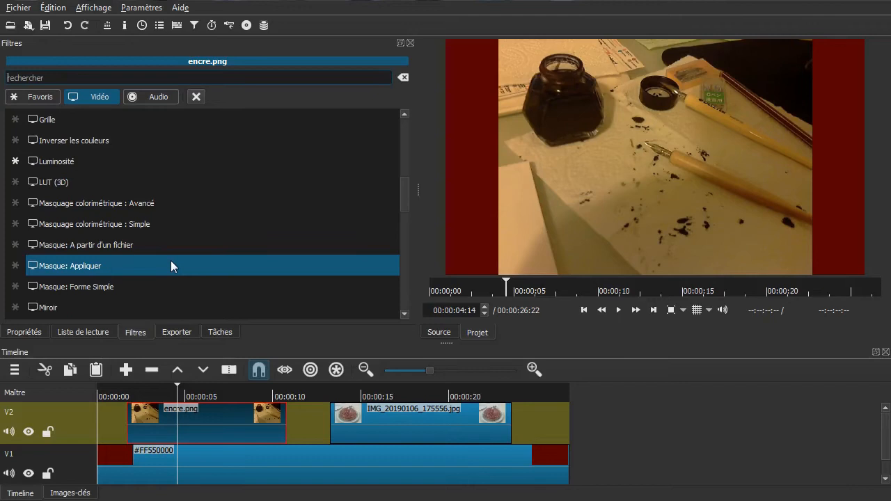
{"action": "scroll", "coordinate": [175, 258], "scroll_direction": "down", "scroll_amount": 2}
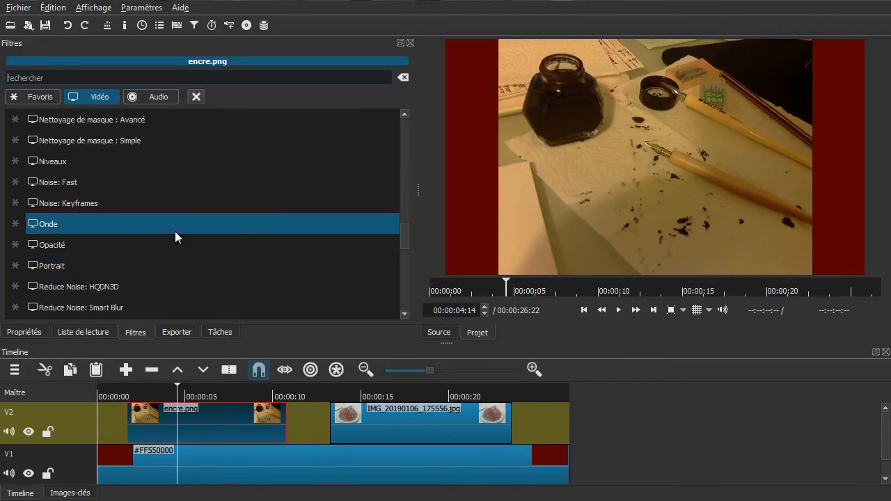
{"action": "scroll", "coordinate": [175, 229], "scroll_direction": "down", "scroll_amount": 1}
{"action": "scroll", "coordinate": [173, 220], "scroll_direction": "down", "scroll_amount": 3}
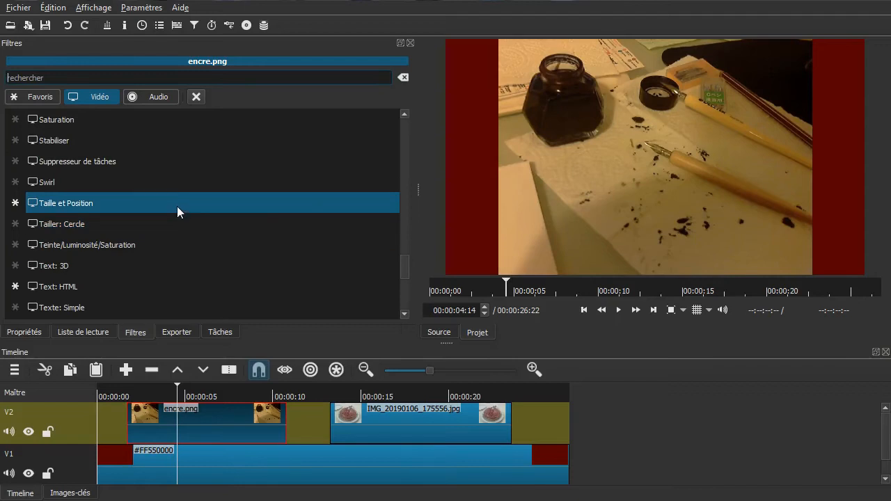
{"action": "left_click", "coordinate": [177, 206]}
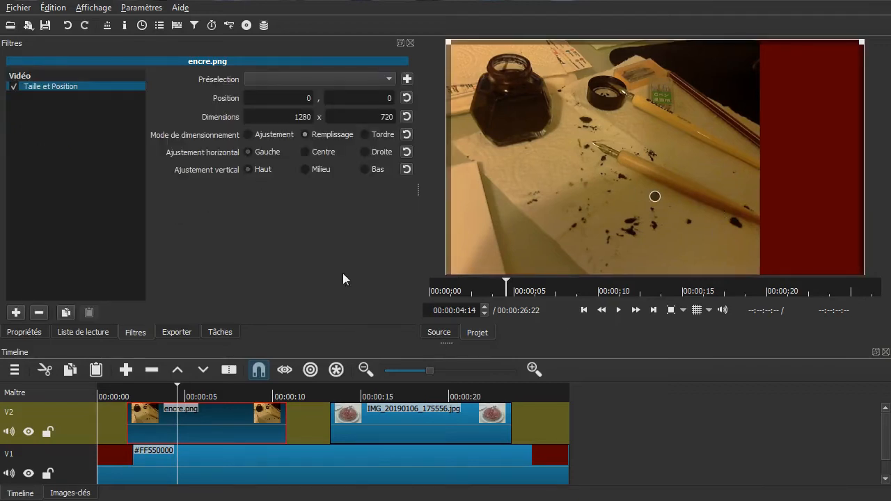
- Resize the encre.png photo to 1280 x 959 at position 0, 0 with the sizing mode Tordre
{"action": "left_click", "coordinate": [366, 134]}
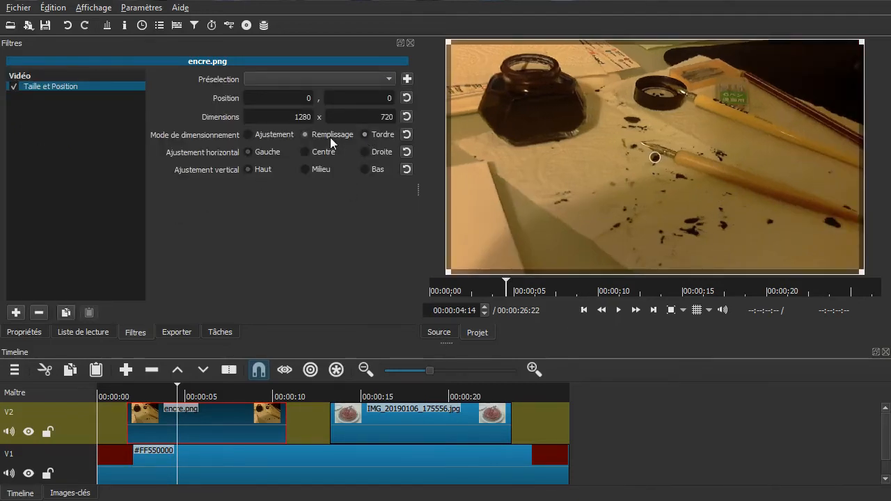
{"action": "left_click", "coordinate": [330, 136]}
{"action": "left_click_drag", "start_coordinate": [656, 195], "coordinate": [663, 195]}
{"action": "left_click", "coordinate": [279, 98]}
{"action": "left_click", "coordinate": [408, 98]}
{"action": "left_click", "coordinate": [376, 133]}
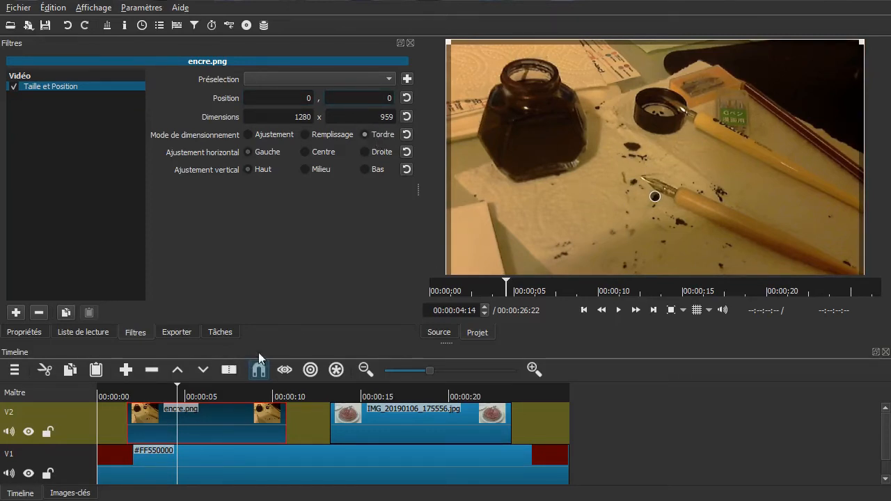
- Move the playhead to 00:00:04:20 and add the Balance des Blancs video filter to the encre.png clip
{"action": "left_click_drag", "start_coordinate": [115, 423], "coordinate": [181, 419]}
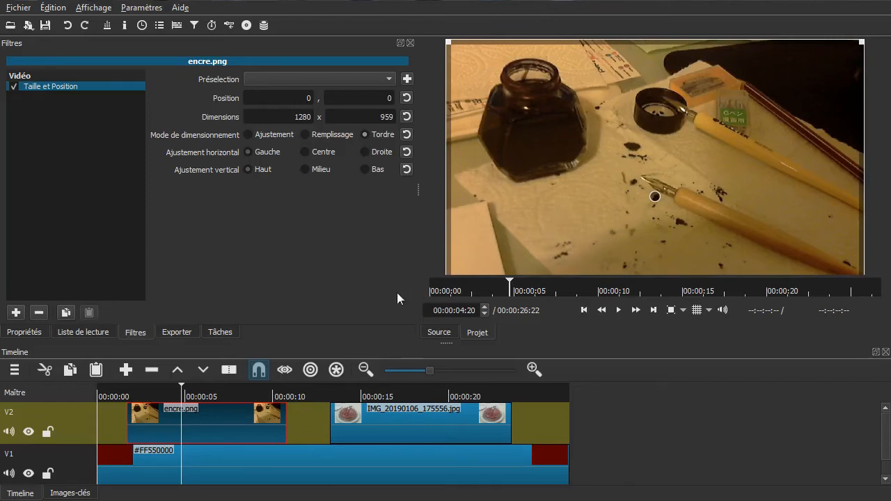
{"action": "left_click", "coordinate": [15, 314]}
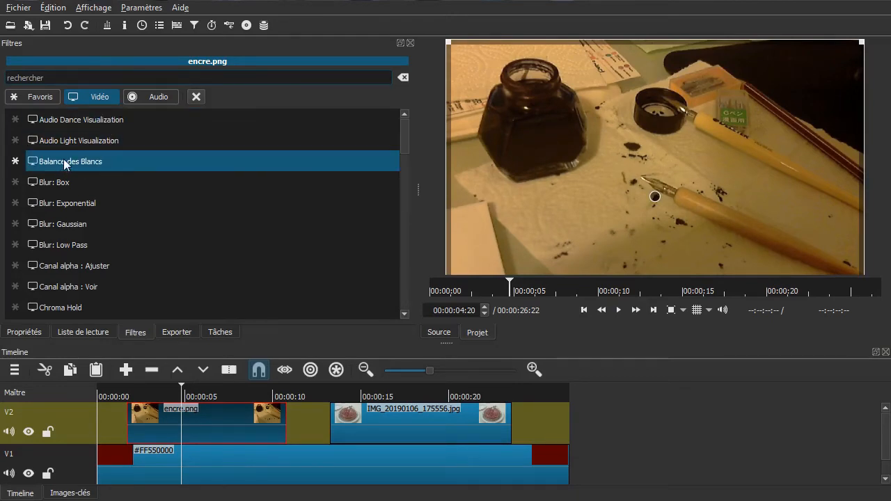
{"action": "left_click", "coordinate": [97, 163]}
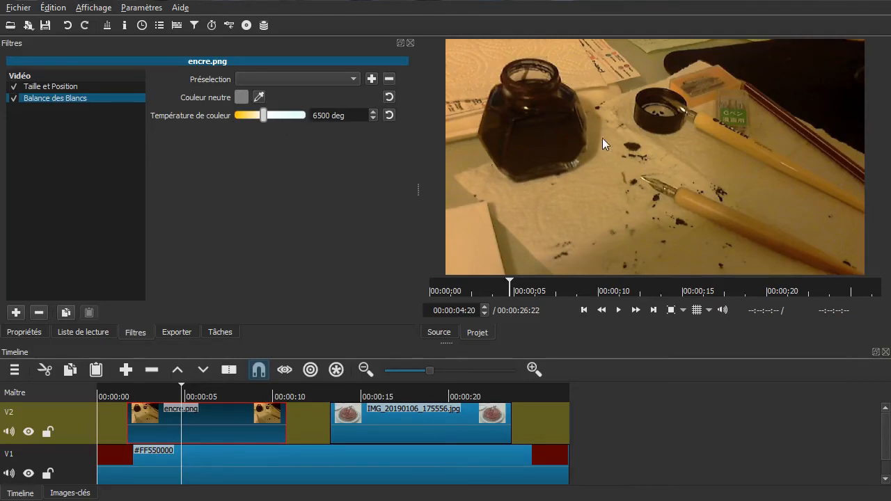
- Try a colour temperature of about 3385 deg in Balance des Blancs and reset it to the default
{"action": "left_click_drag", "start_coordinate": [266, 113], "coordinate": [248, 119]}
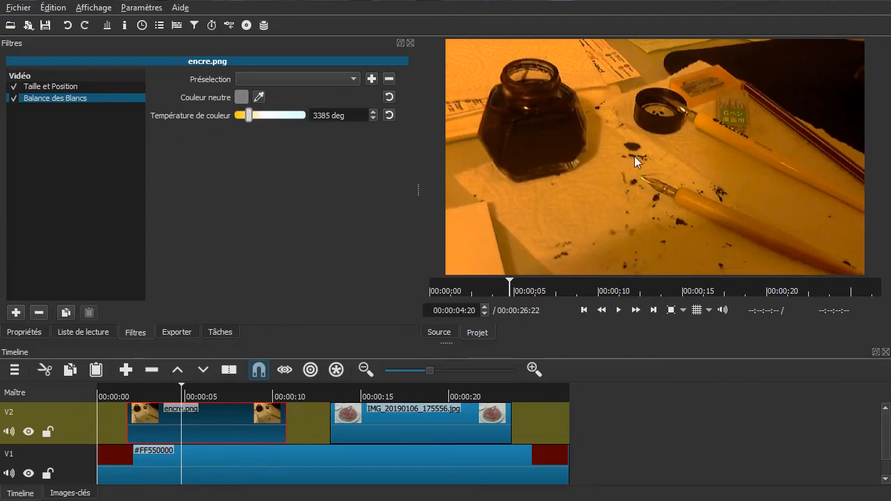
{"action": "left_click", "coordinate": [389, 116]}
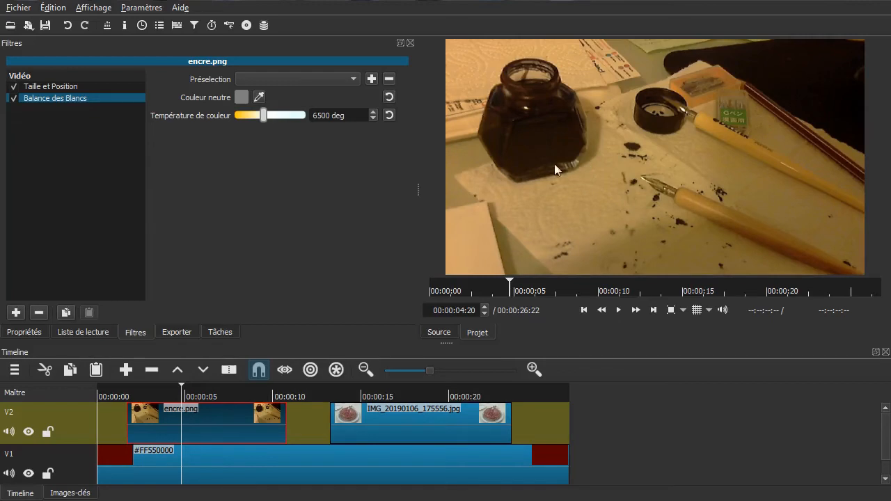
- Sample the white paper in the photo's lower-left corner as Balance des Blancs neutral colour and compare encre.png with and without the filter
{"action": "left_click", "coordinate": [261, 95]}
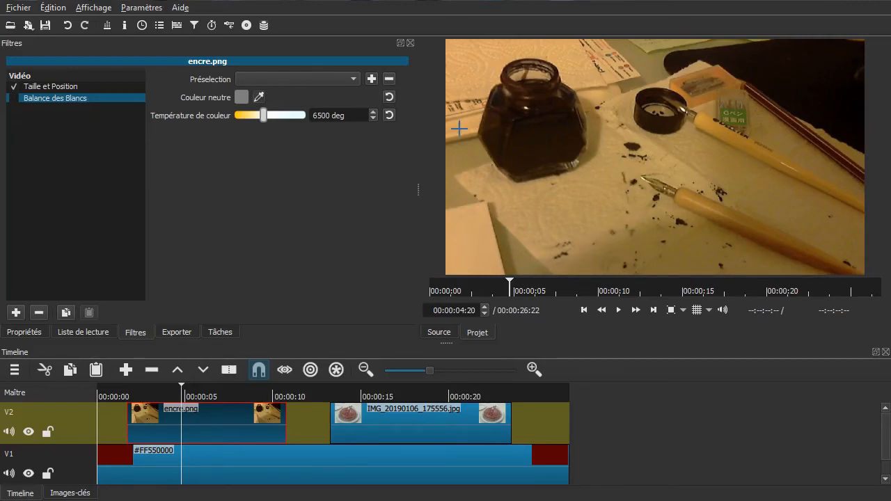
{"action": "left_click", "coordinate": [467, 238]}
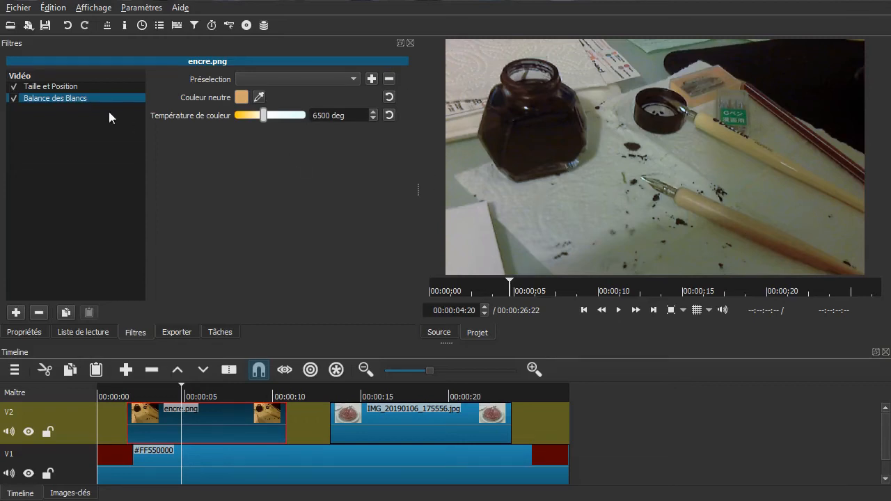
{"action": "left_click", "coordinate": [14, 101]}
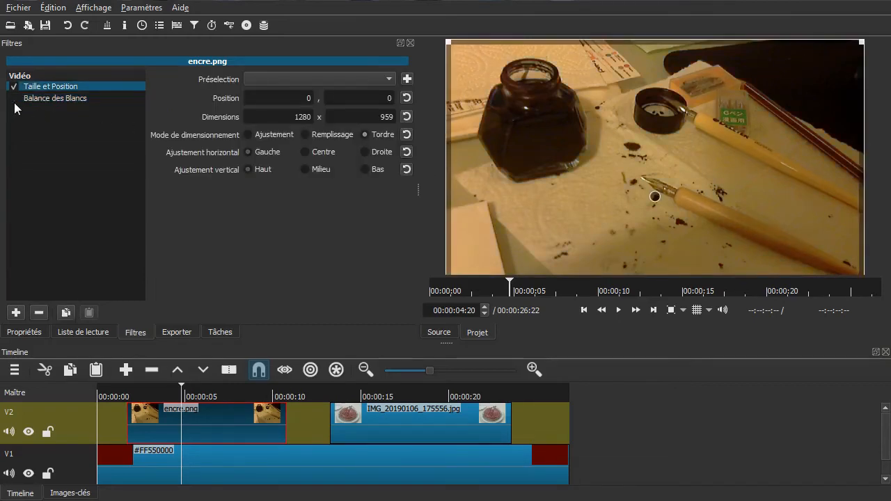
{"action": "left_click", "coordinate": [14, 101]}
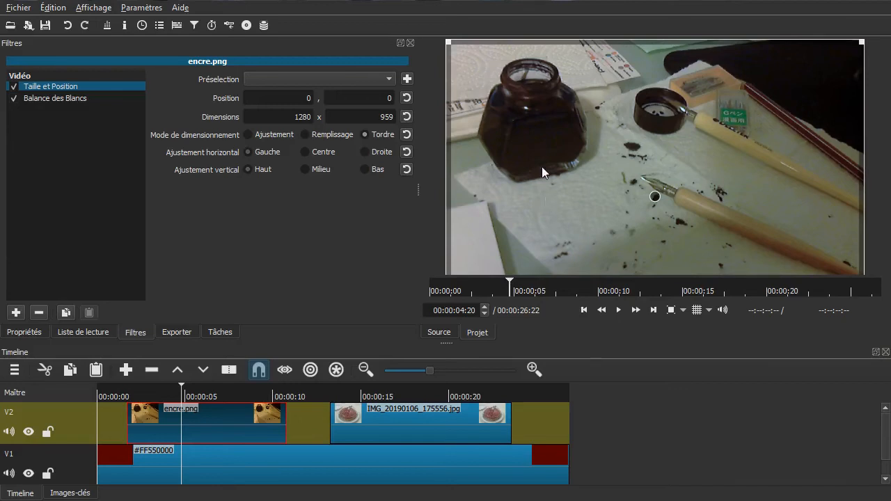
- Add the Niveaux video filter to the encre.png clip
{"action": "left_click", "coordinate": [16, 313]}
{"action": "scroll", "coordinate": [231, 240], "scroll_direction": "down", "scroll_amount": 2}
{"action": "scroll", "coordinate": [230, 240], "scroll_direction": "down", "scroll_amount": 6}
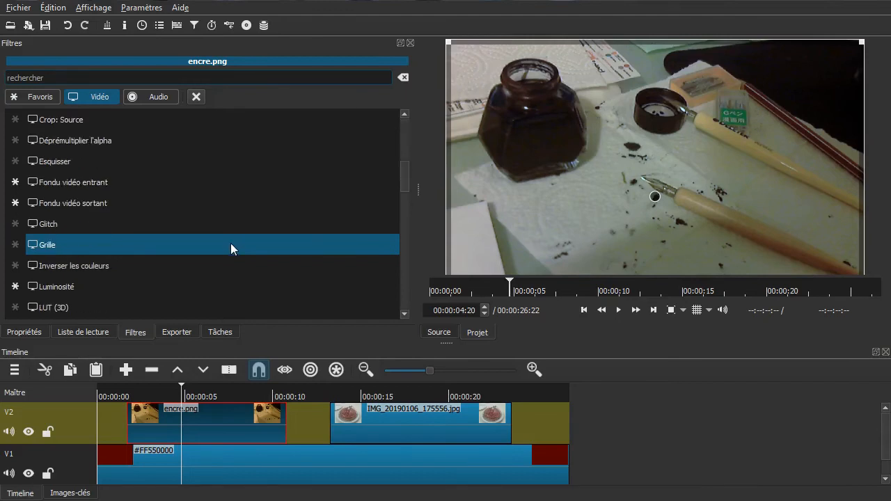
{"action": "scroll", "coordinate": [232, 246], "scroll_direction": "down", "scroll_amount": 1}
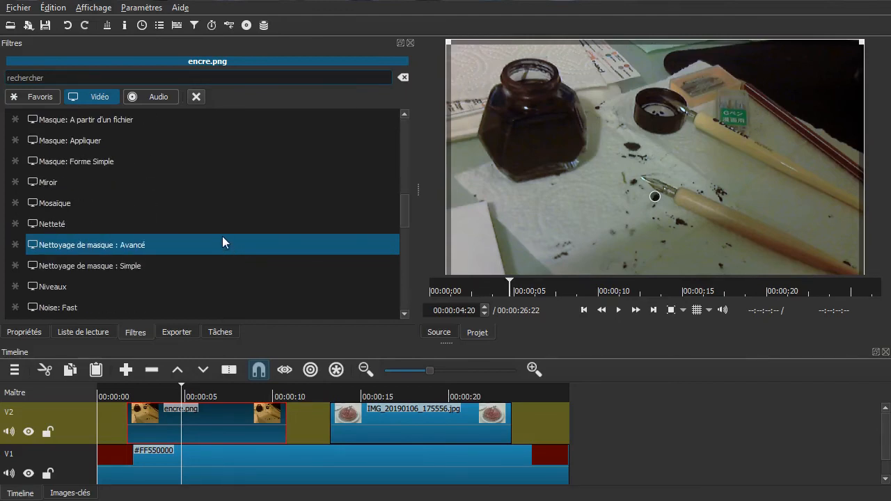
{"action": "left_click", "coordinate": [194, 286]}
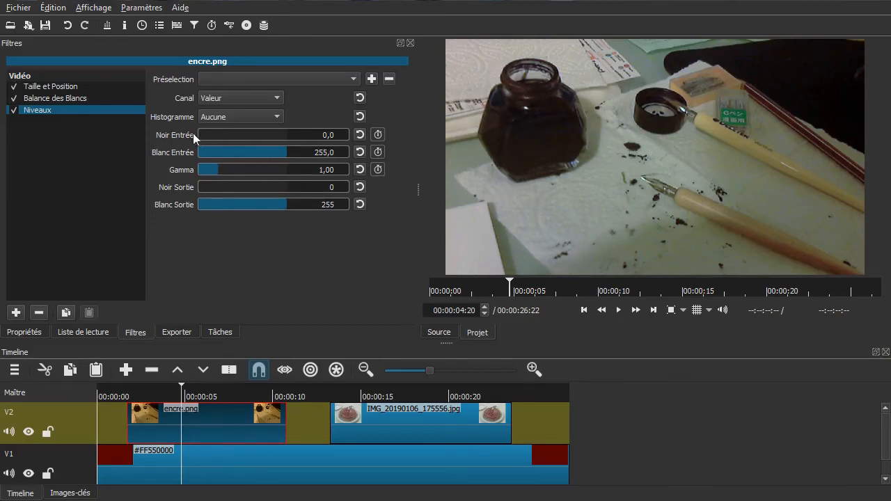
- Lower Blanc Entrée to 208,3 in Niveaux using the Bas droite histogram, and set the histogram back to Aucune
{"action": "left_click", "coordinate": [227, 116]}
{"action": "left_click", "coordinate": [231, 102]}
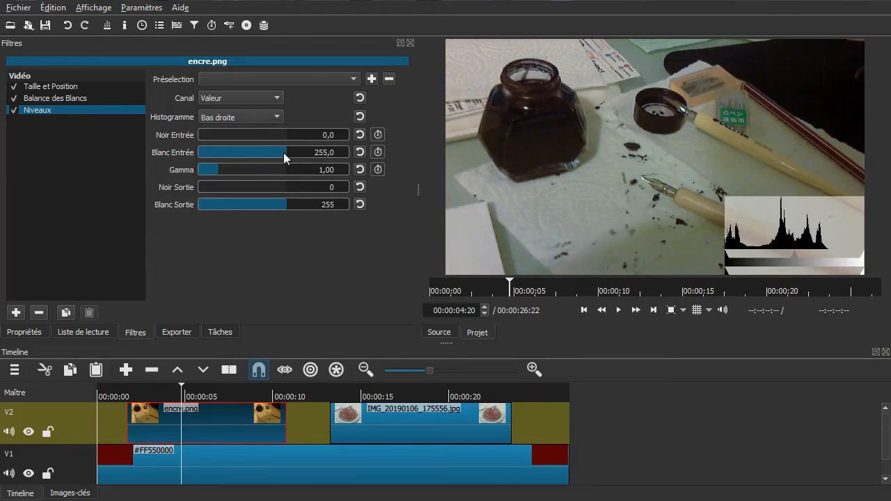
{"action": "scroll", "coordinate": [275, 152], "scroll_direction": "down", "scroll_amount": 10}
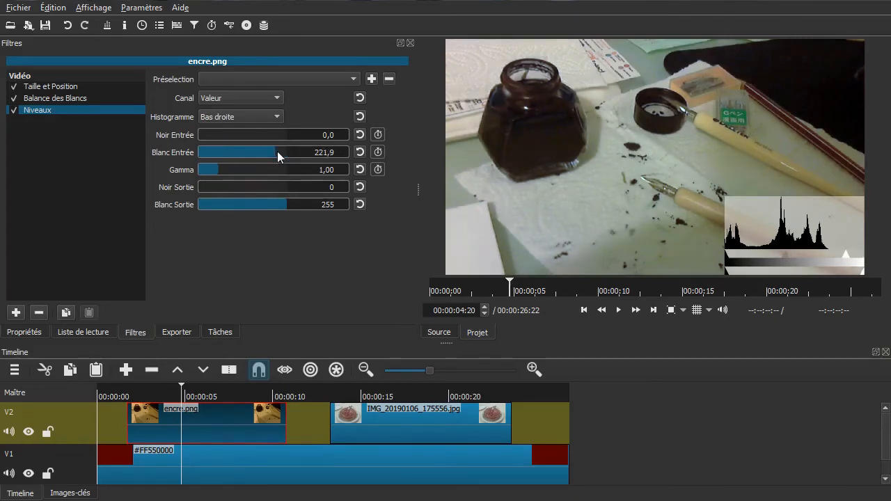
{"action": "left_click_drag", "start_coordinate": [273, 152], "coordinate": [272, 152]}
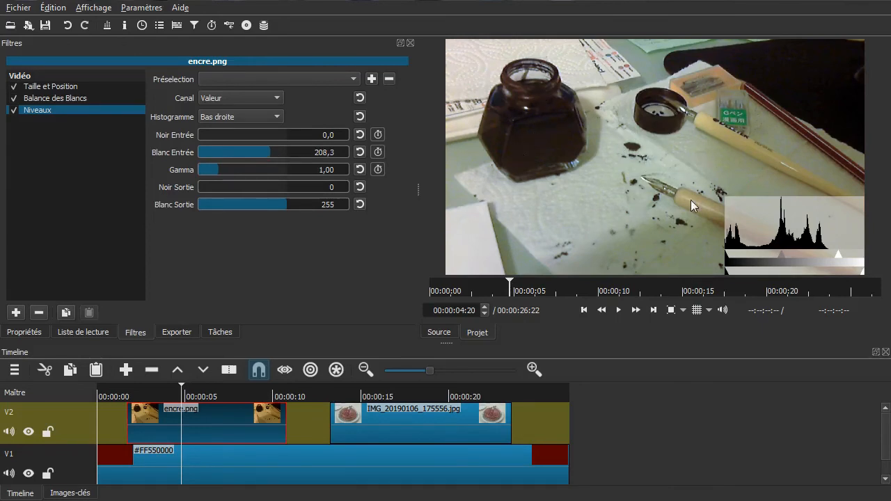
{"action": "left_click", "coordinate": [265, 115]}
{"action": "left_click", "coordinate": [234, 132]}
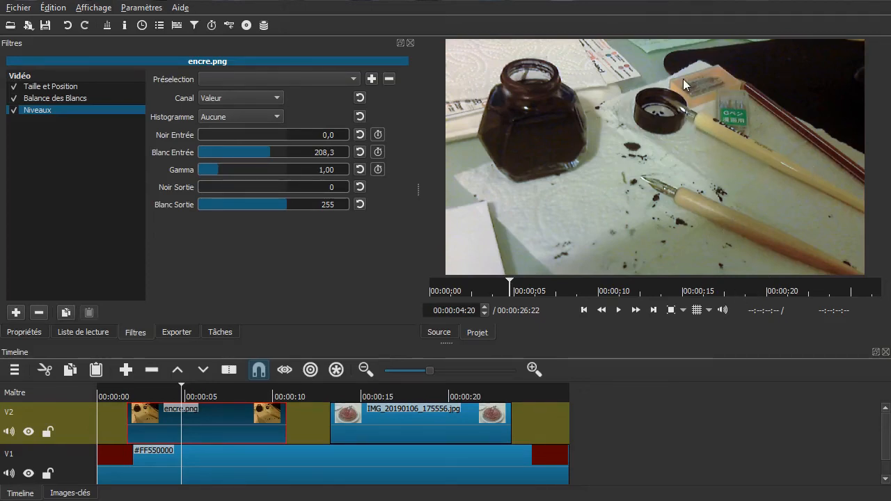
- Add the Contraste video filter to the encre.png clip
{"action": "left_click", "coordinate": [16, 313]}
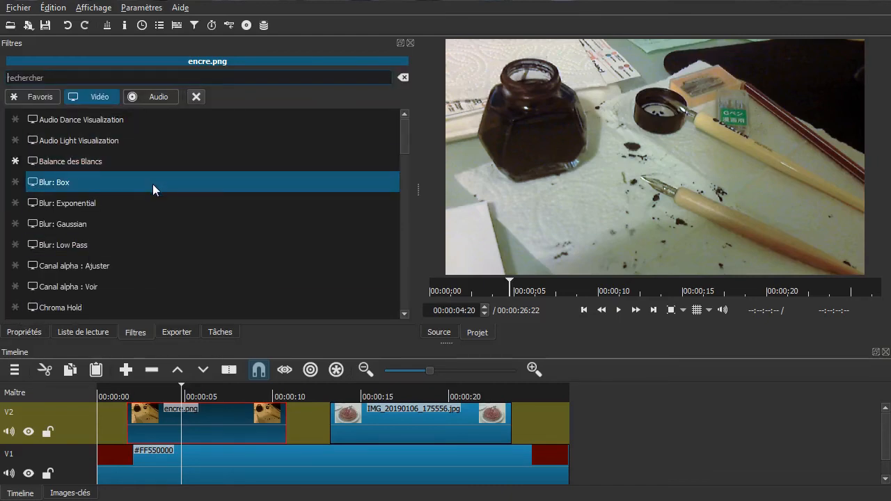
{"action": "scroll", "coordinate": [153, 184], "scroll_direction": "down", "scroll_amount": 2}
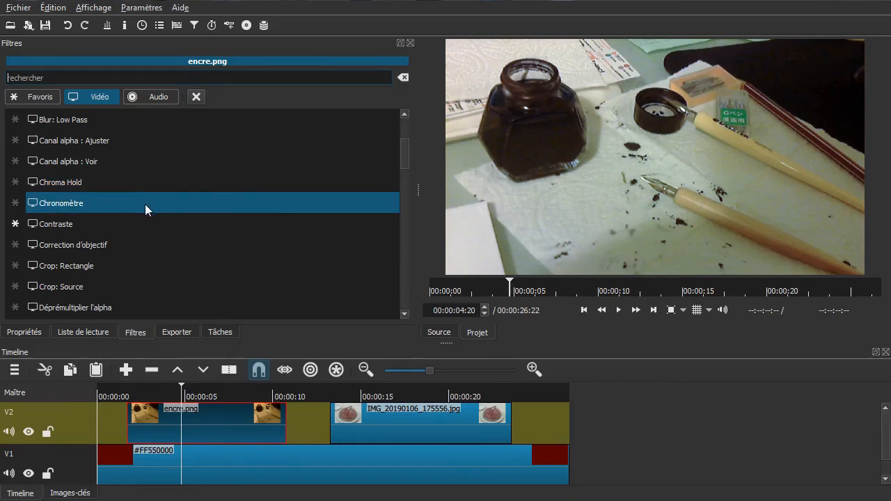
{"action": "left_click", "coordinate": [136, 226]}
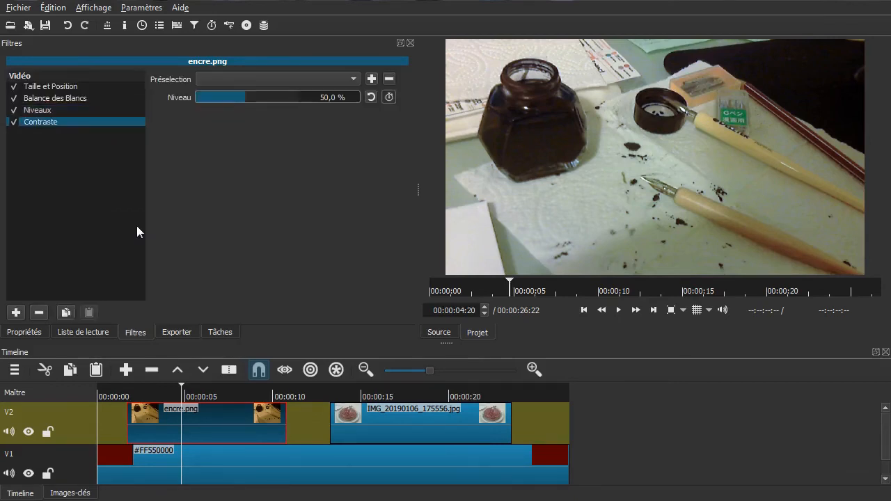
- Try a Contraste level of 41,1 %, settle on 55,0 %, and switch the Contraste filter off after comparing
{"action": "mouse_move", "coordinate": [249, 97]}
{"action": "left_mouse_down"}
{"action": "mouse_move", "coordinate": [273, 93]}
{"action": "mouse_move", "coordinate": [238, 94]}
{"action": "left_mouse_up"}
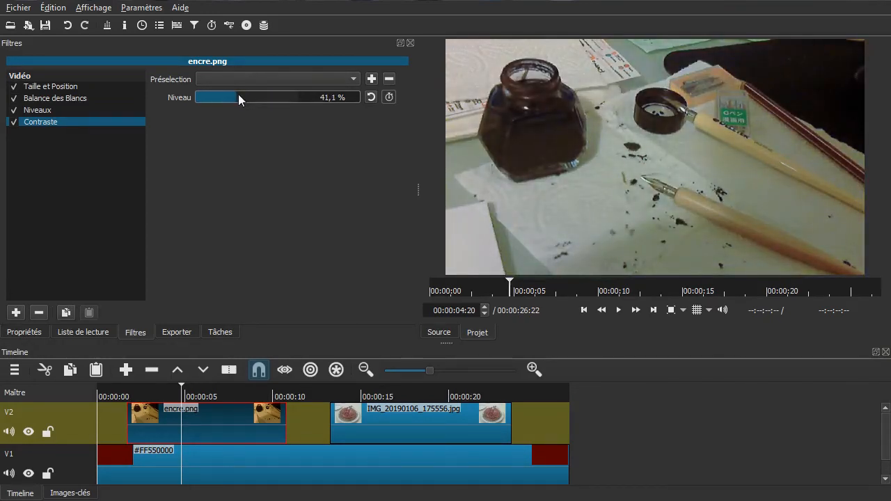
{"action": "left_click", "coordinate": [371, 96]}
{"action": "left_click_drag", "start_coordinate": [247, 96], "coordinate": [252, 92]}
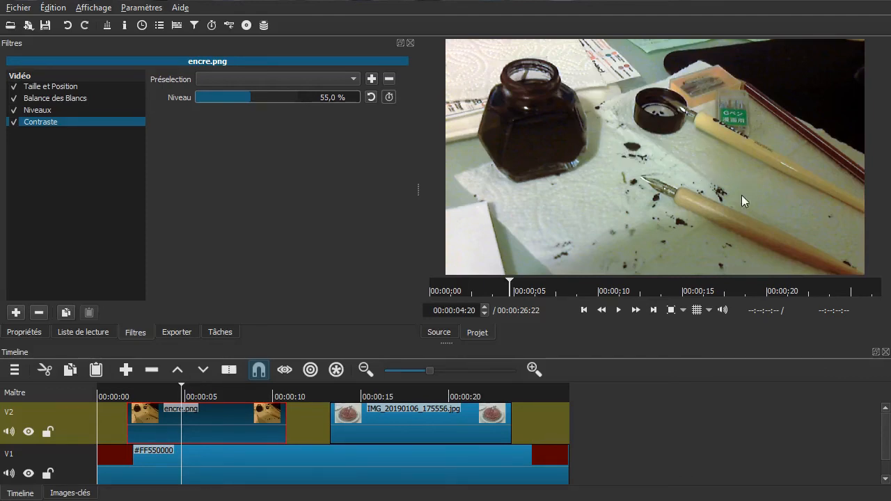
{"action": "left_click", "coordinate": [14, 123]}
{"action": "left_click", "coordinate": [13, 123]}
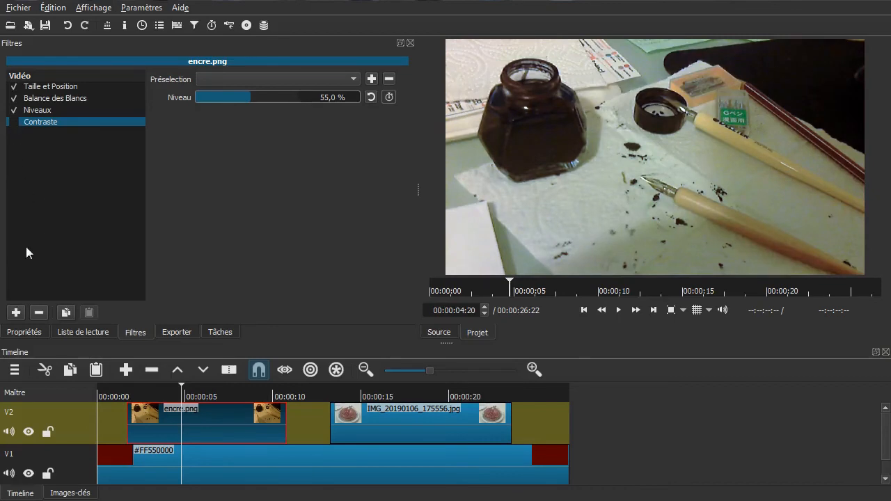
- Look through the available video filters for encre.png and return to its applied filters without adding one
{"action": "left_click", "coordinate": [15, 313]}
{"action": "scroll", "coordinate": [125, 206], "scroll_direction": "down", "scroll_amount": 20}
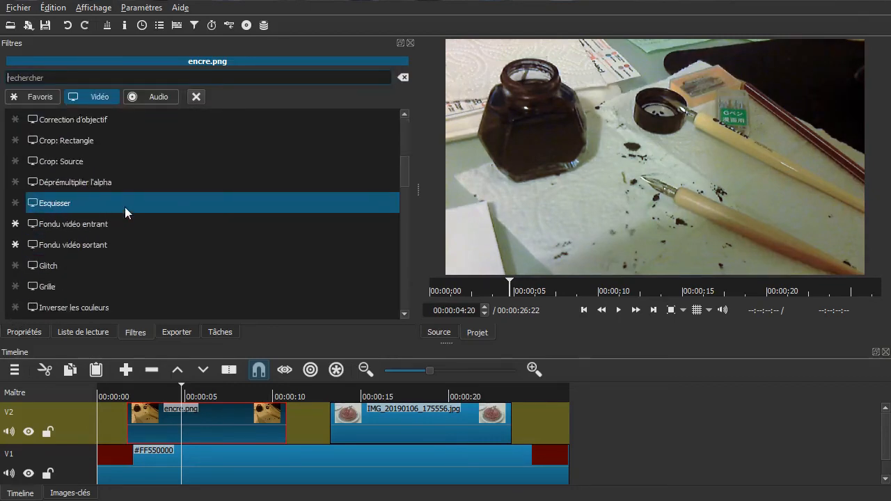
{"action": "scroll", "coordinate": [124, 206], "scroll_direction": "down", "scroll_amount": 3}
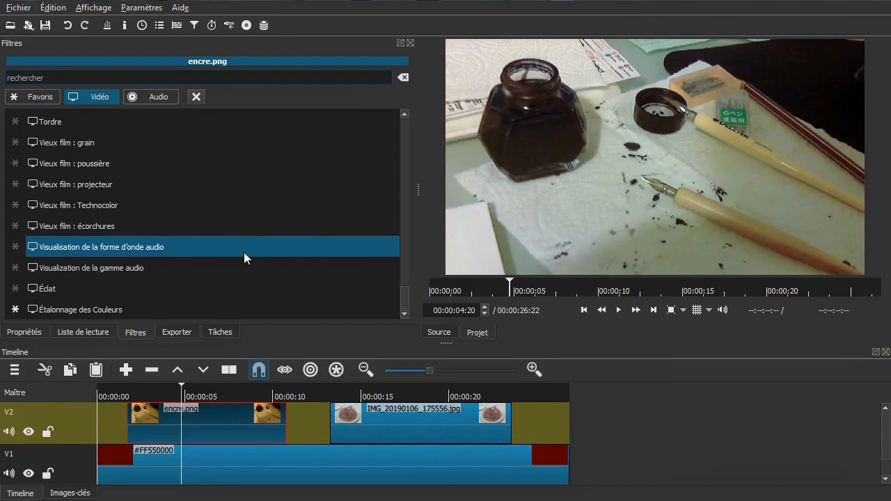
{"action": "scroll", "coordinate": [243, 252], "scroll_direction": "up", "scroll_amount": 5}
{"action": "scroll", "coordinate": [243, 252], "scroll_direction": "up", "scroll_amount": 4}
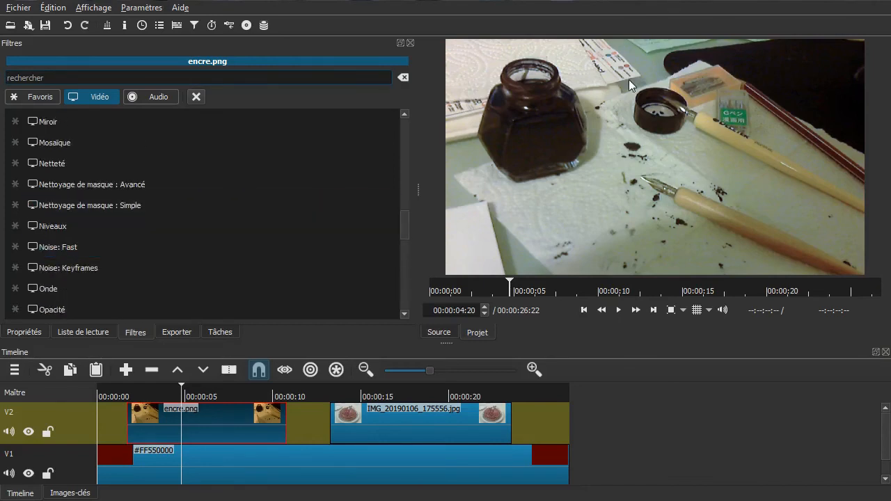
{"action": "left_click", "coordinate": [197, 94]}
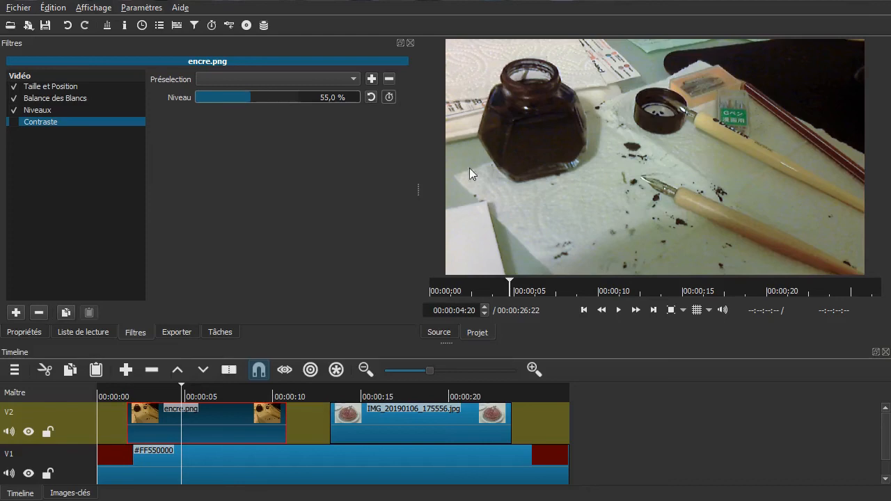
- Compare the encre.png photo with Balance des Blancs and Niveaux both off and with each switched back on
{"action": "left_click", "coordinate": [13, 102]}
{"action": "left_click", "coordinate": [12, 112]}
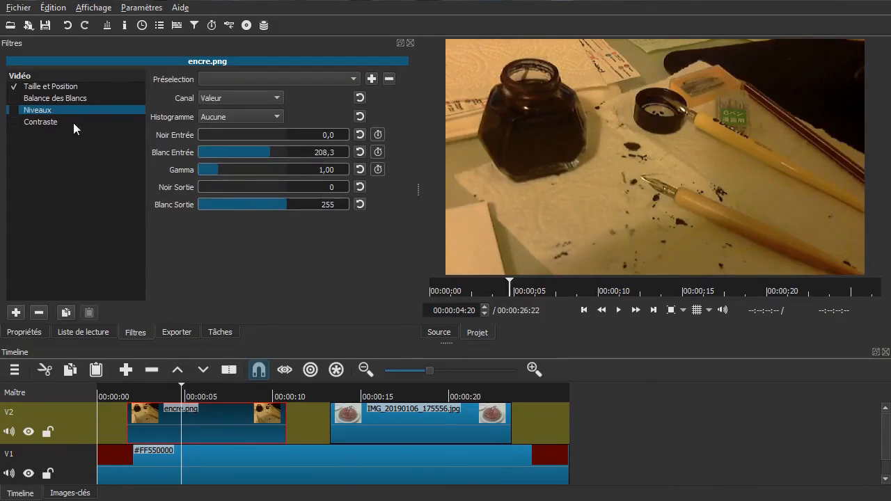
{"action": "left_click", "coordinate": [14, 101]}
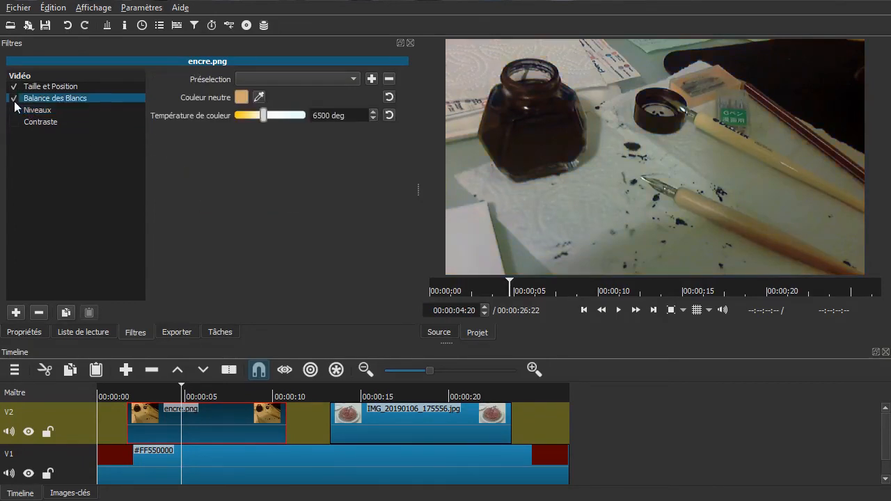
{"action": "left_click", "coordinate": [16, 112]}
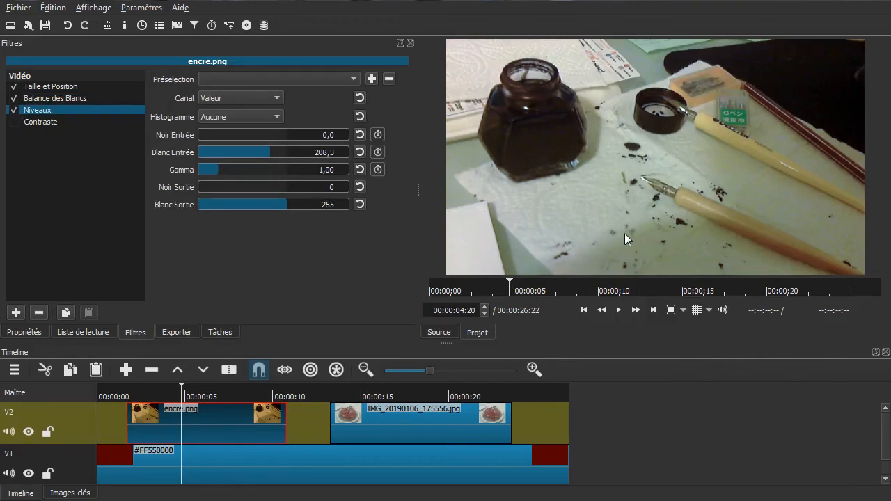
- Move the playhead to 00:00:16:16, select the IMG_20190106_175556.jpg clip and compare the cake photo with and without Niveaux
{"action": "left_click", "coordinate": [389, 395]}
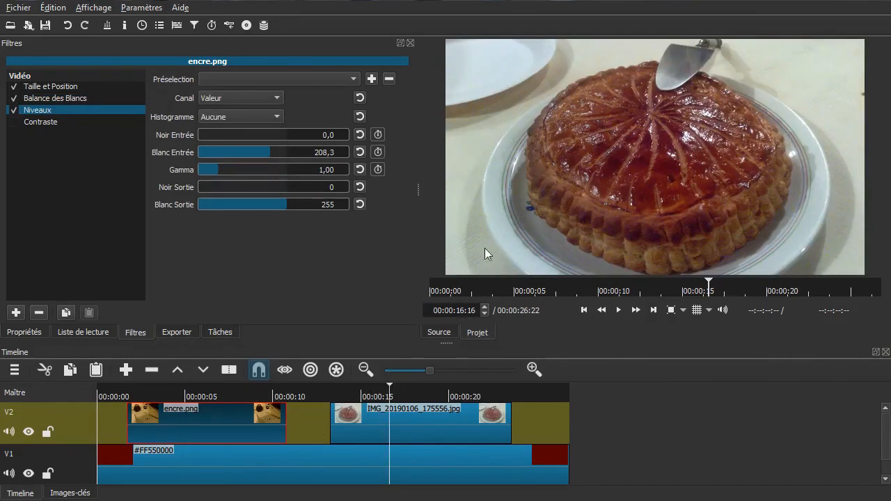
{"action": "left_click", "coordinate": [14, 98]}
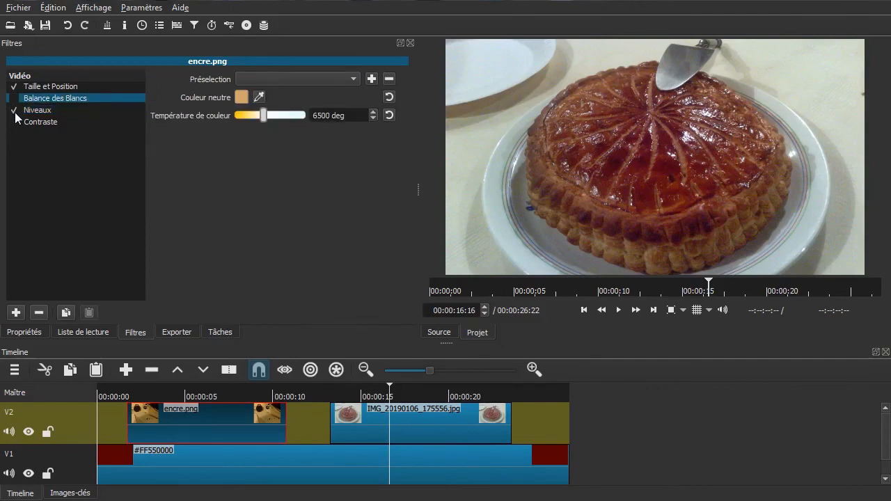
{"action": "left_click", "coordinate": [16, 112]}
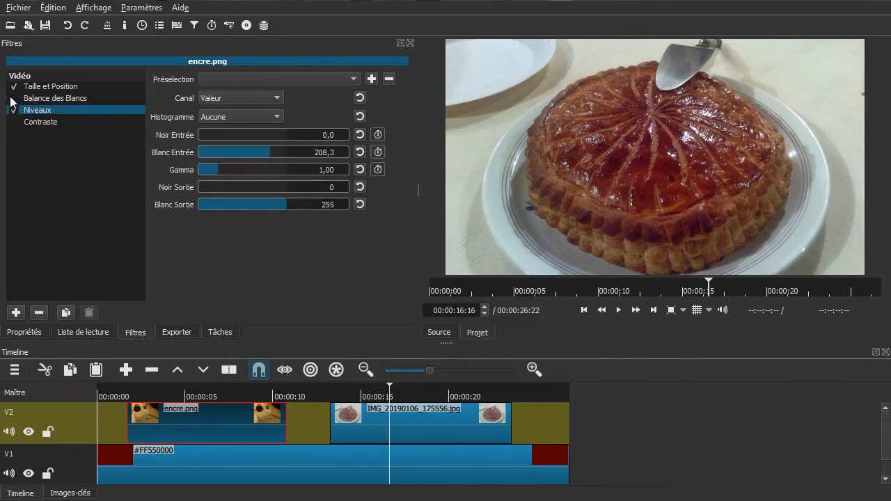
{"action": "left_click", "coordinate": [14, 98]}
{"action": "left_click", "coordinate": [476, 423]}
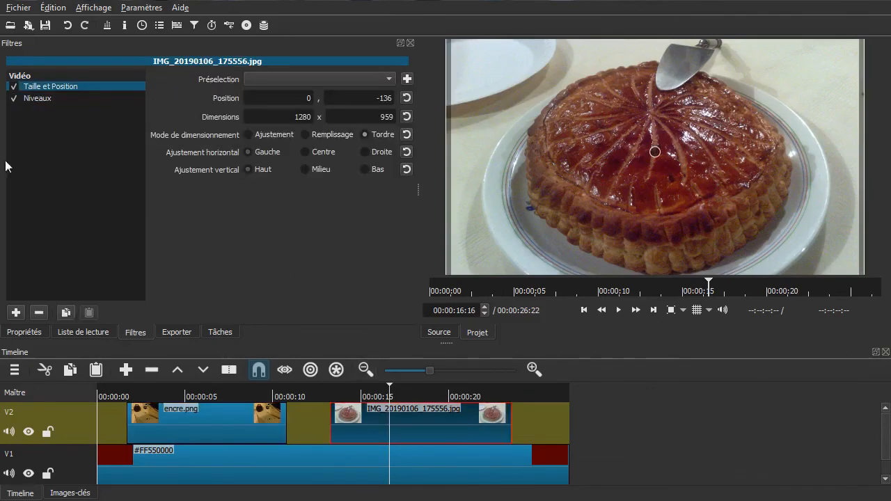
{"action": "left_click", "coordinate": [14, 99]}
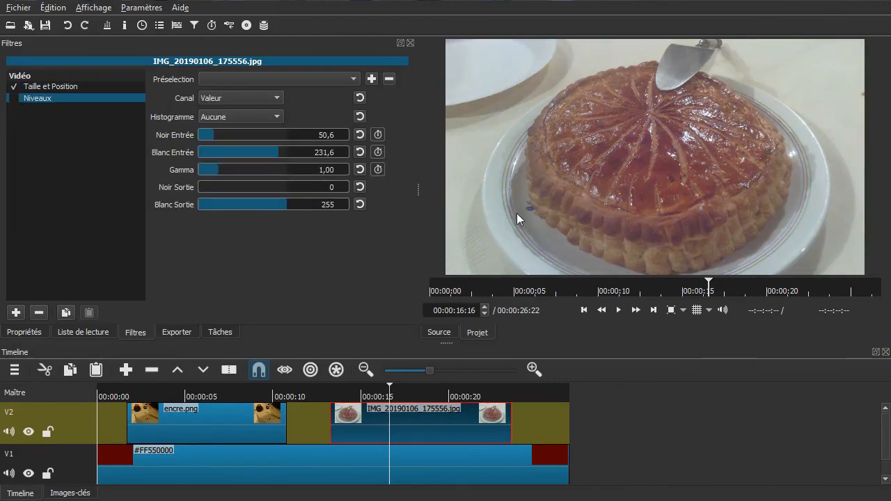
{"action": "left_click", "coordinate": [14, 98]}
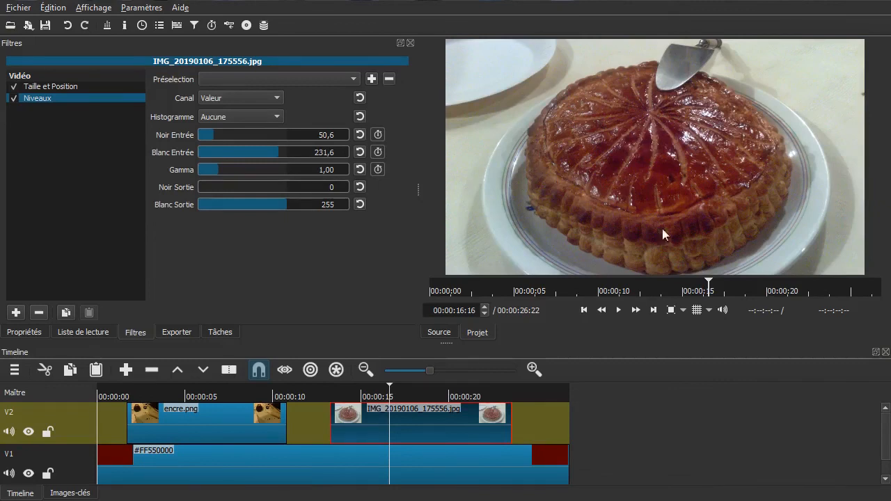
- Add Balance des Blancs to the cake clip and sample the white plate in the photo's upper-left corner as neutral colour
{"action": "left_click", "coordinate": [15, 313]}
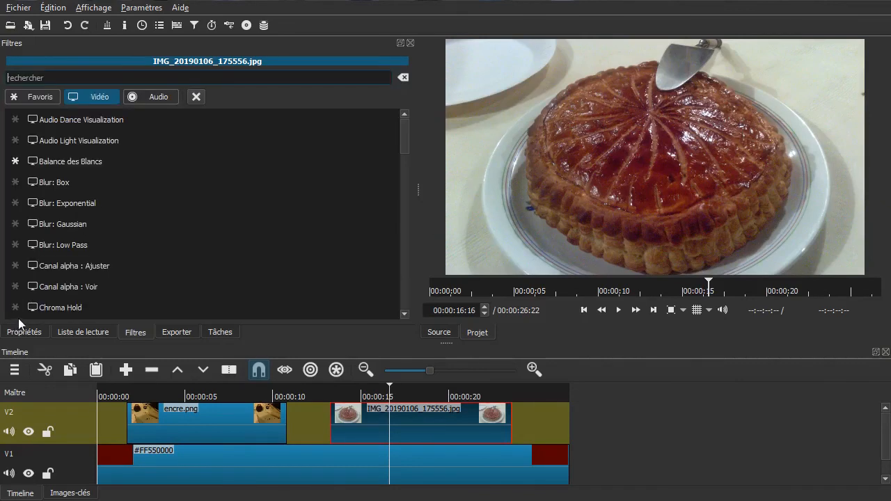
{"action": "left_click", "coordinate": [99, 167]}
{"action": "left_click", "coordinate": [259, 97]}
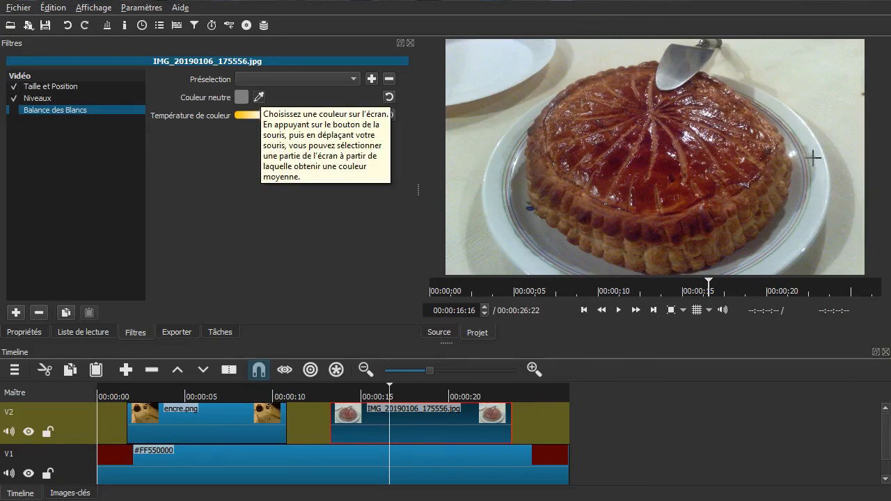
{"action": "left_click", "coordinate": [484, 59]}
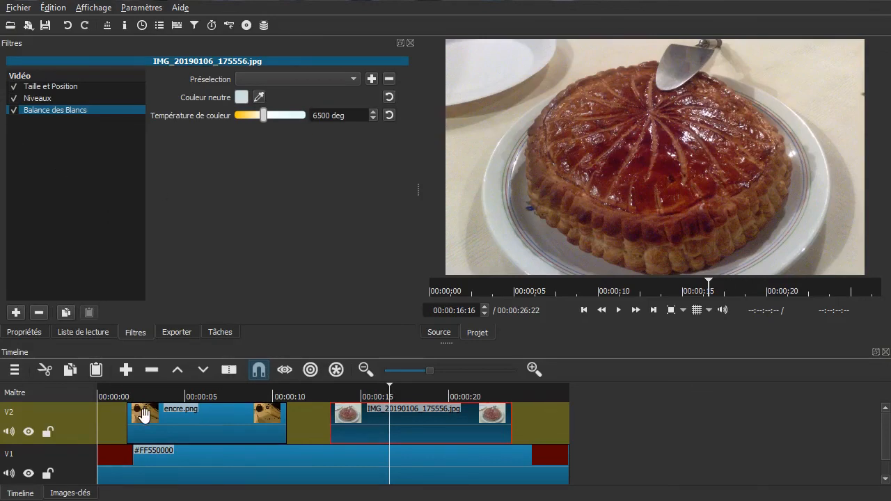
- Review both corrected photos by moving the playhead to encre.png at 00:00:04:02 and to the cake clip at 00:00:15:03
{"action": "left_click", "coordinate": [168, 415]}
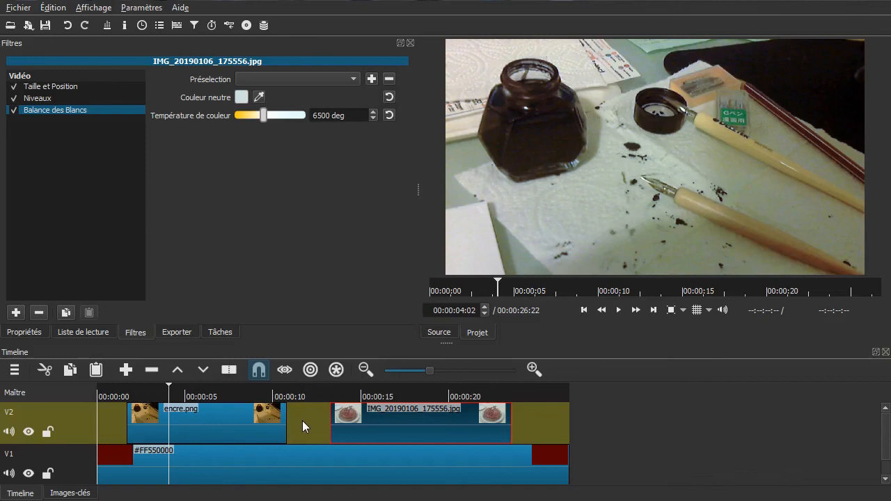
{"action": "left_click_drag", "start_coordinate": [306, 424], "coordinate": [362, 426]}
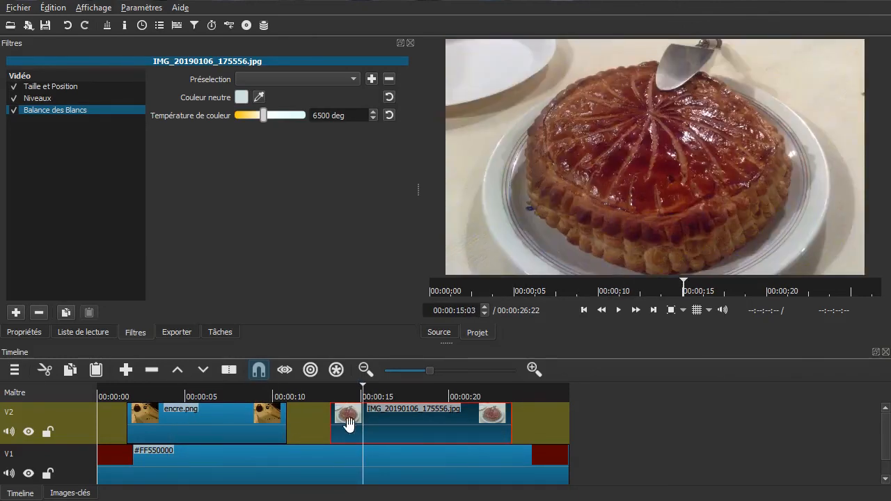